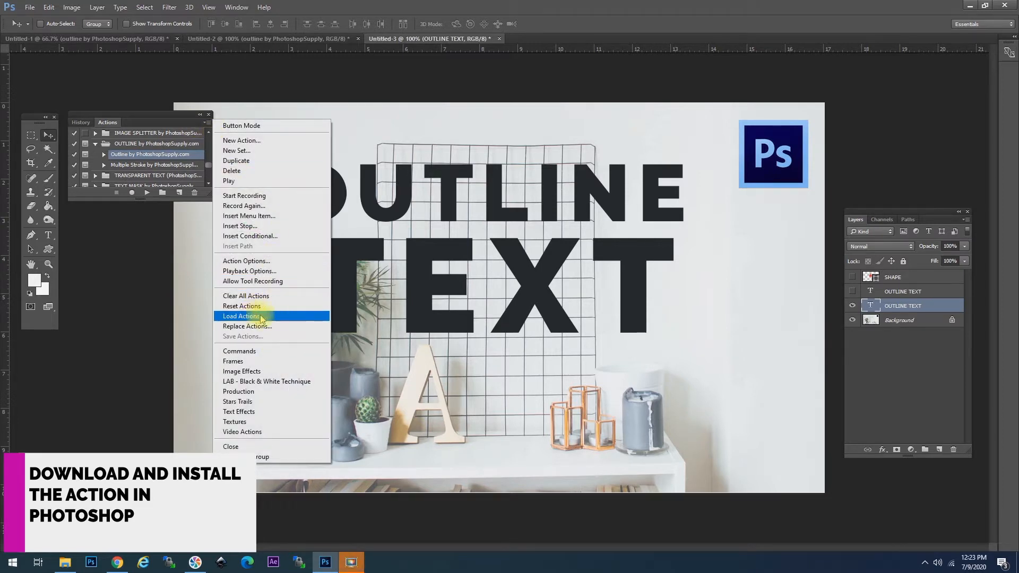
# Step: Select the Outline action in the OUTLINE by PhotoshopSupply.com set
pyautogui.click(134, 155)
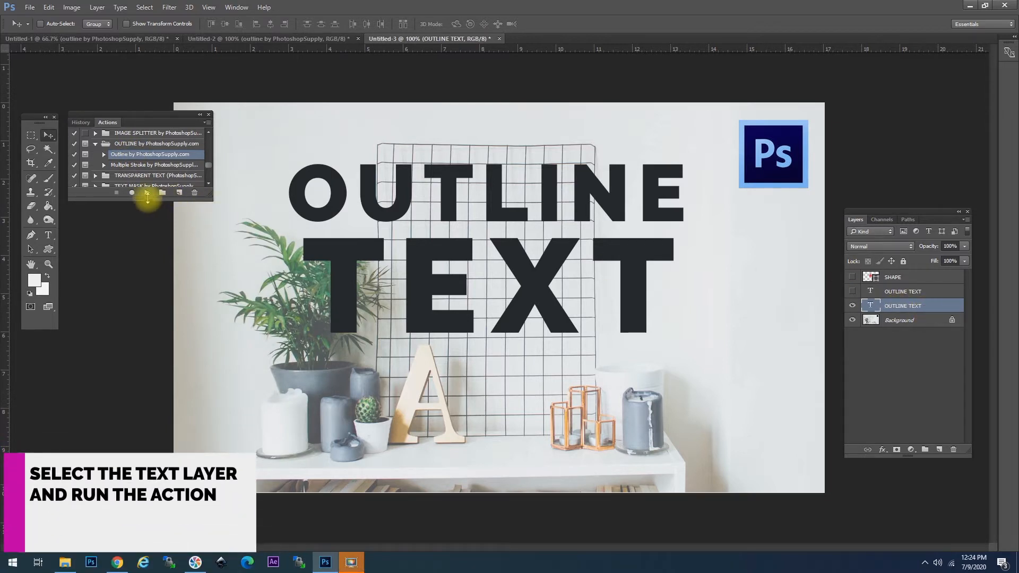
# Step: Run the Outline action and adjust the red stroke size to 6 px
pyautogui.click(148, 193)
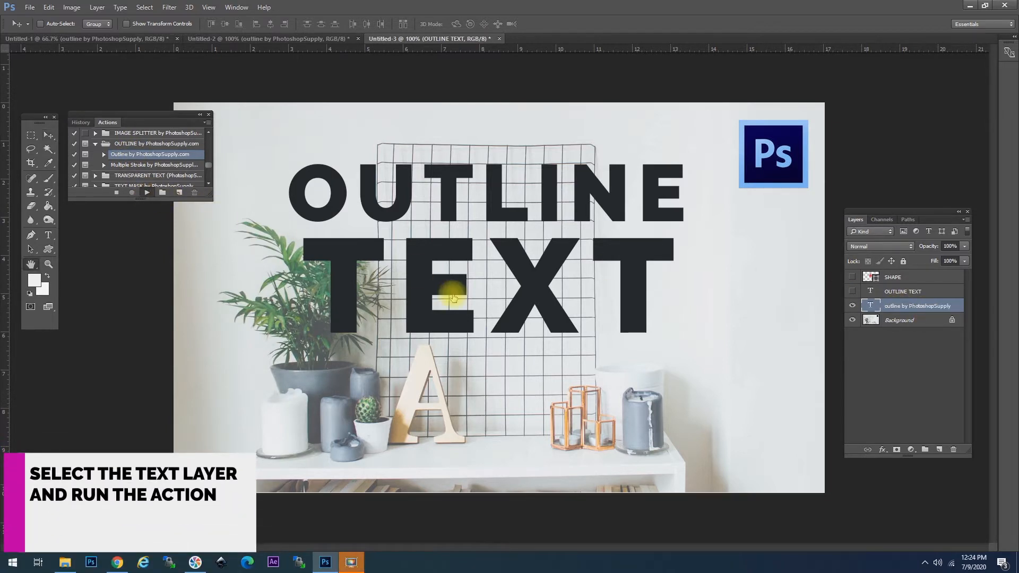
pyautogui.moveTo(480, 87); pyautogui.dragTo(465, 281)
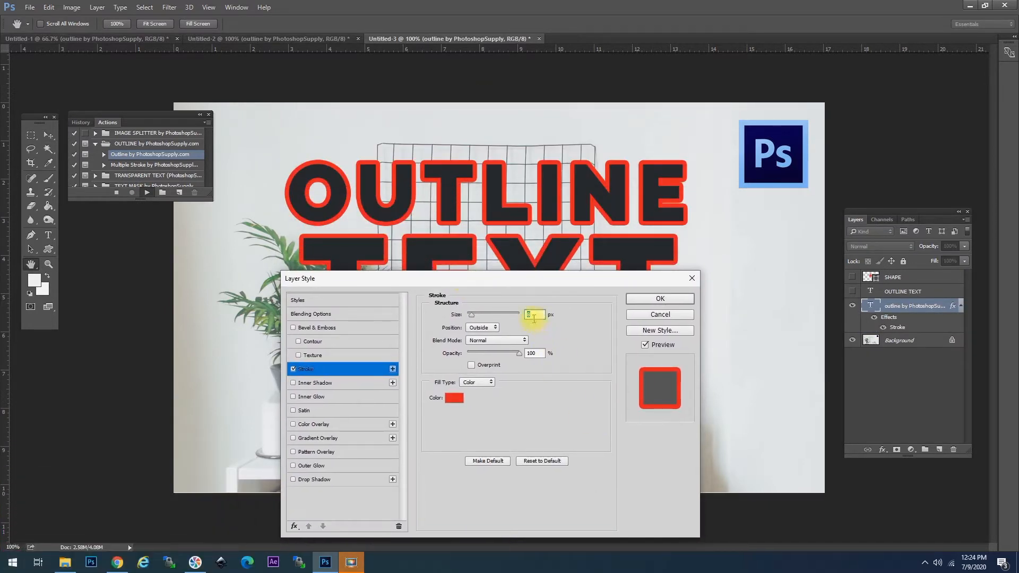
pyautogui.moveTo(476, 317); pyautogui.dragTo(472, 317)
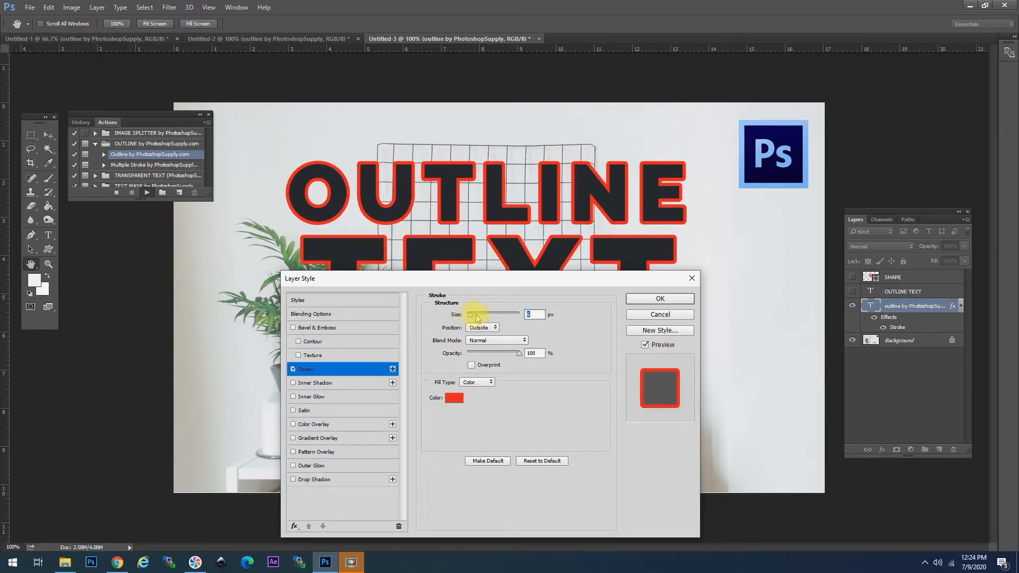
# Step: Try Inside and Center stroke positions, settle on Outside, and test a lower opacity
pyautogui.click(499, 328)
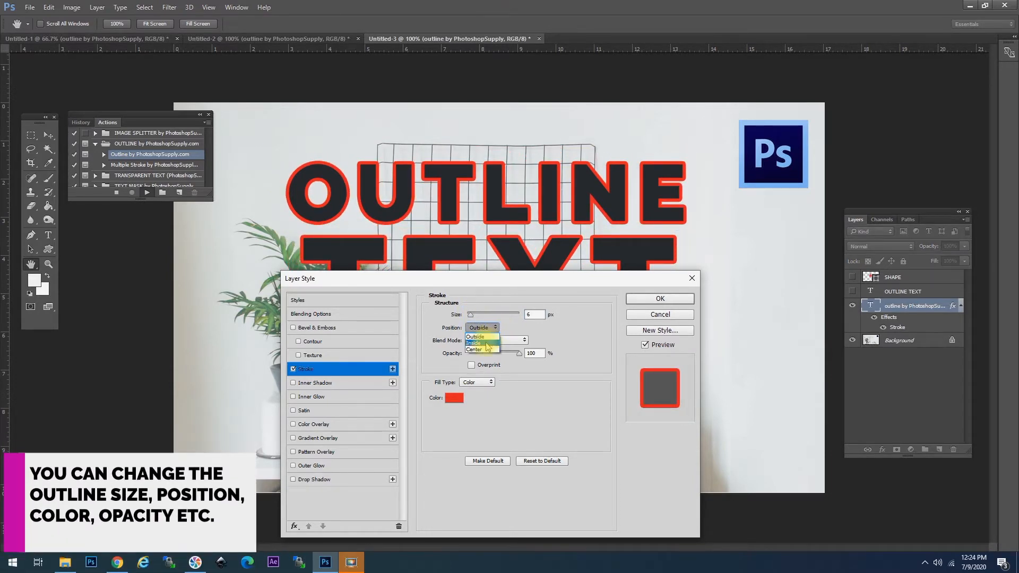
pyautogui.click(488, 341)
pyautogui.click(482, 329)
pyautogui.click(480, 349)
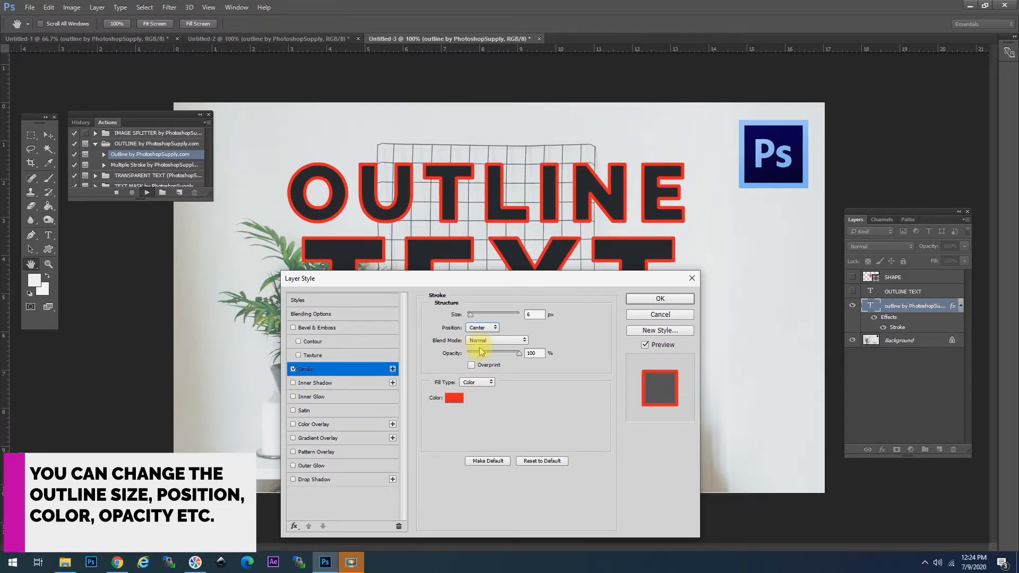
pyautogui.click(483, 329)
pyautogui.click(481, 328)
pyautogui.moveTo(519, 359)
pyautogui.mouseDown()
pyautogui.moveTo(474, 355)
pyautogui.moveTo(553, 357)
pyautogui.mouseUp()
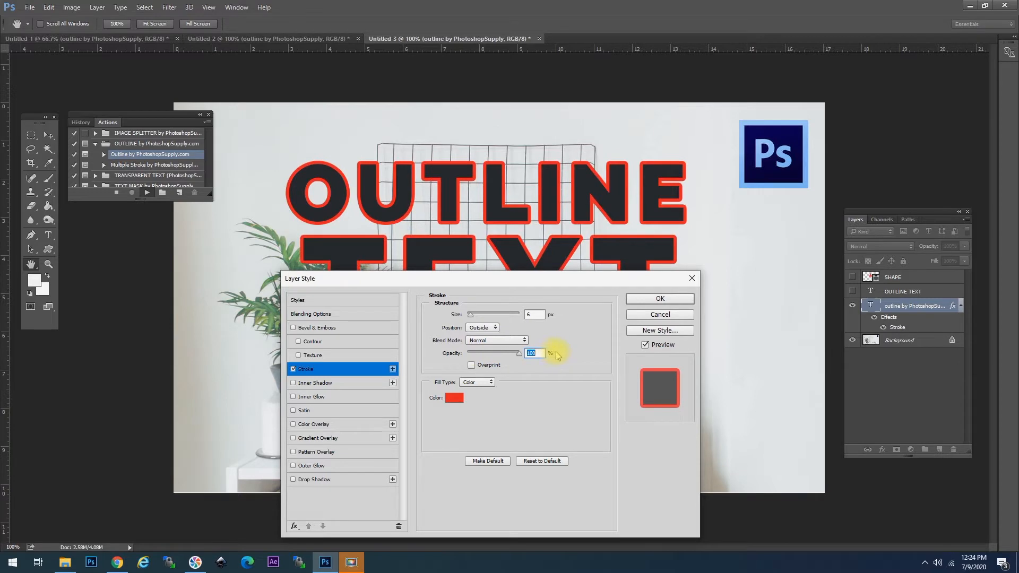
pyautogui.click(454, 398)
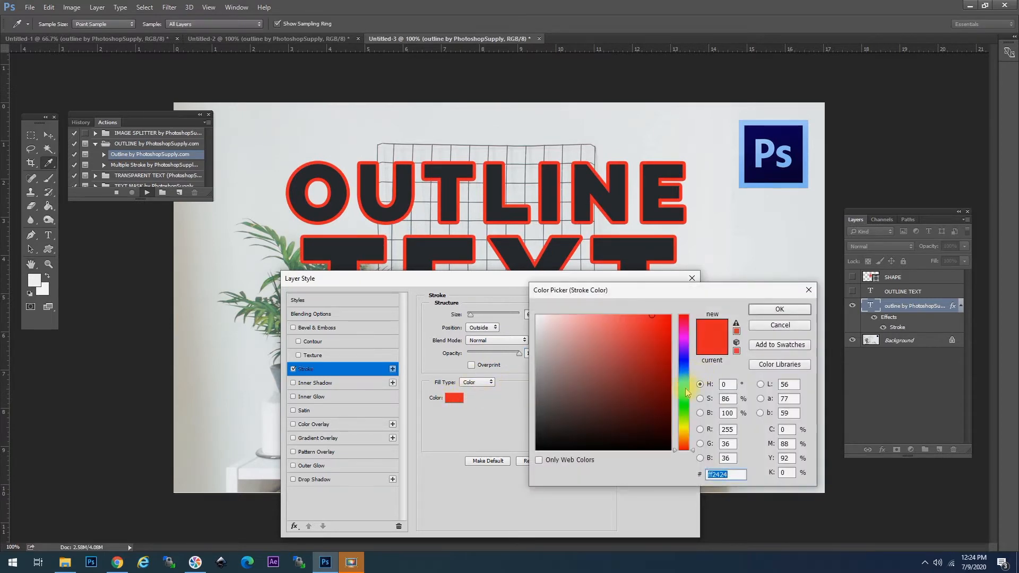
# Step: Try teal, yellow, orange and magenta hues, then set the outline colour to ff2476
pyautogui.click(686, 390)
pyautogui.moveTo(686, 390); pyautogui.dragTo(685, 428)
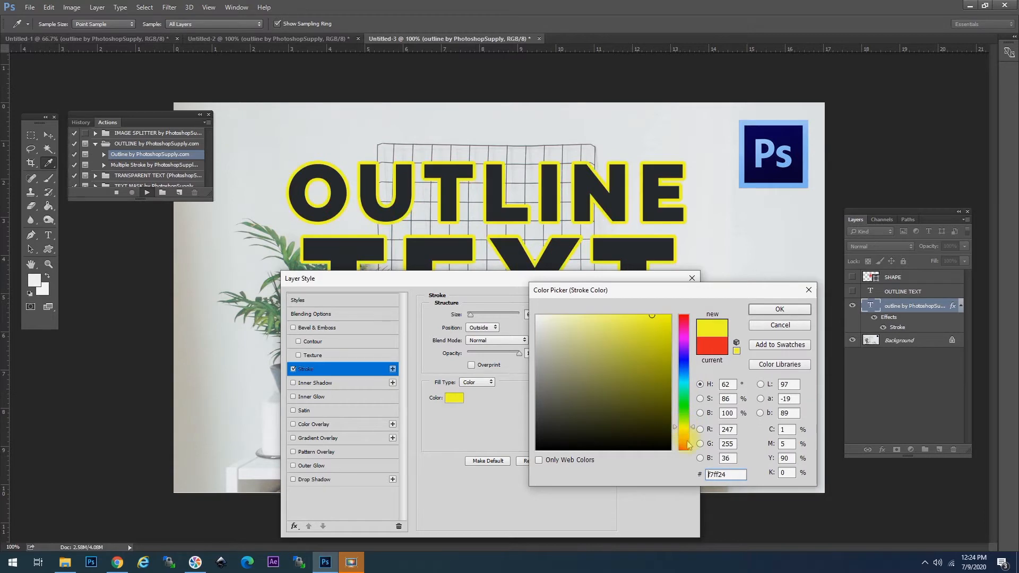
pyautogui.click(688, 445)
pyautogui.click(685, 338)
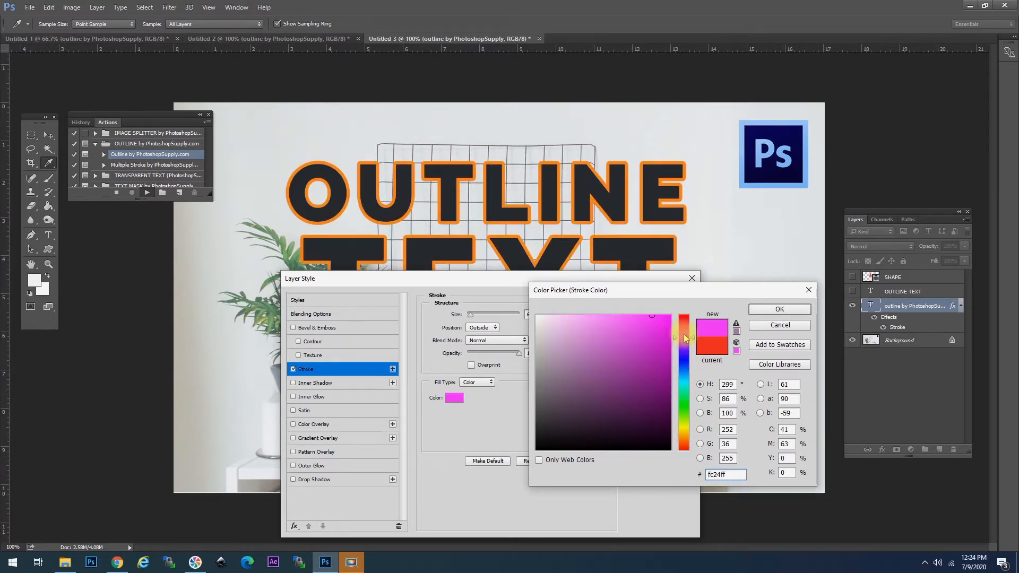
pyautogui.moveTo(685, 332); pyautogui.dragTo(686, 324)
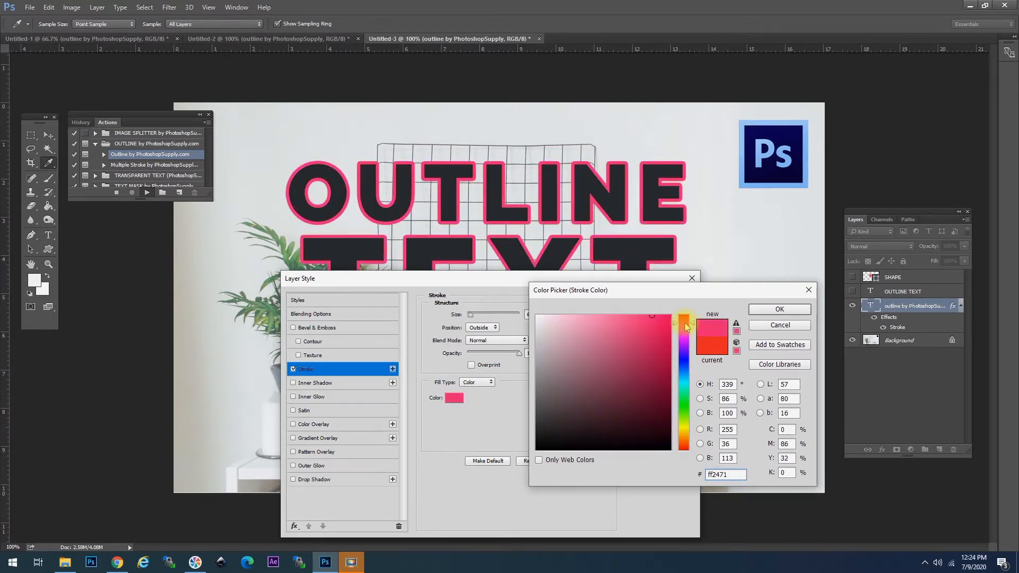
pyautogui.click(780, 309)
# Step: Switch the stroke fill type to Gradient using the Spectrum preset
pyautogui.click(478, 382)
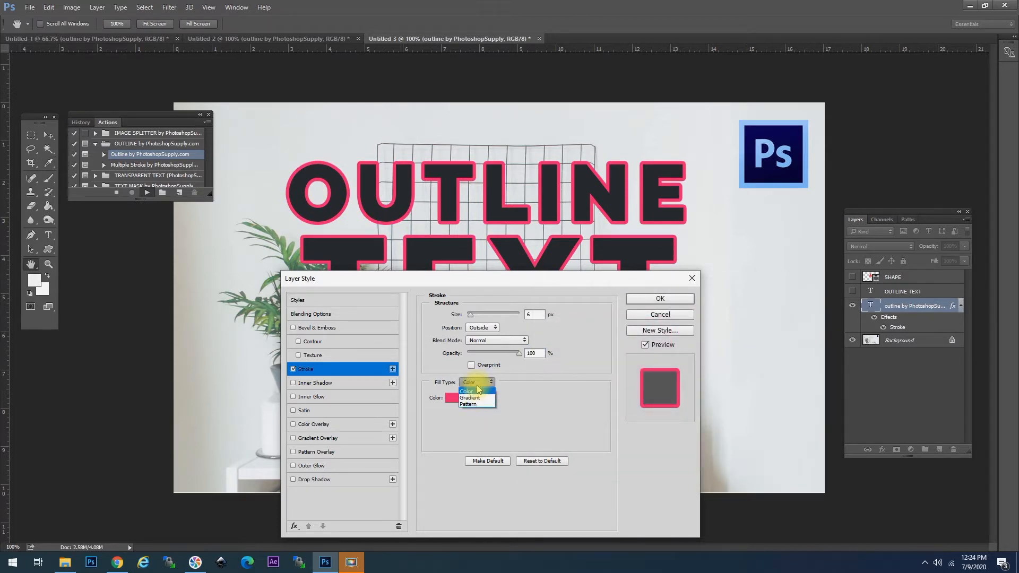
pyautogui.click(483, 398)
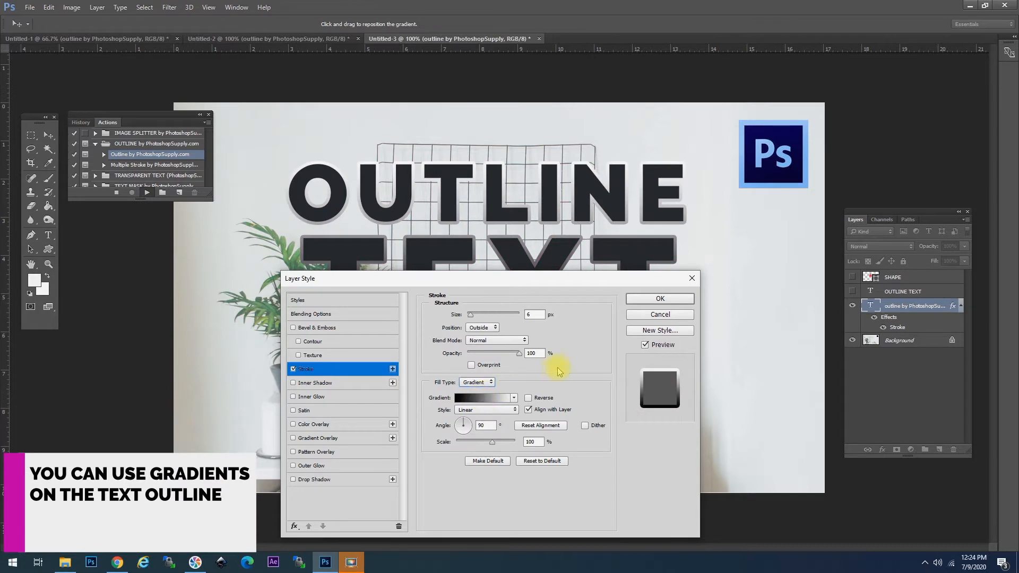
pyautogui.click(498, 400)
pyautogui.moveTo(778, 160); pyautogui.dragTo(632, 217)
pyautogui.scroll(-2, 644, 264)
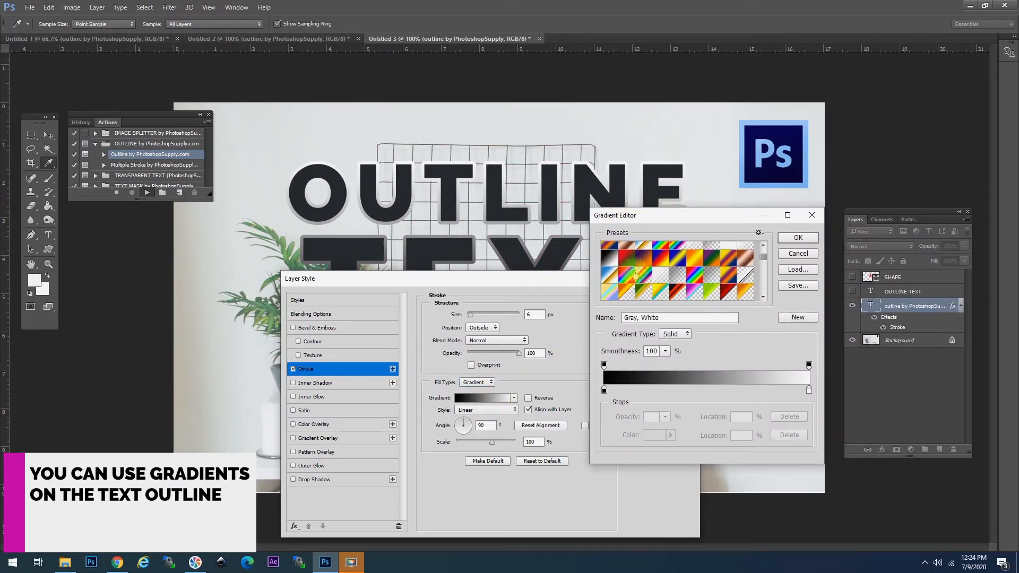
pyautogui.click(626, 276)
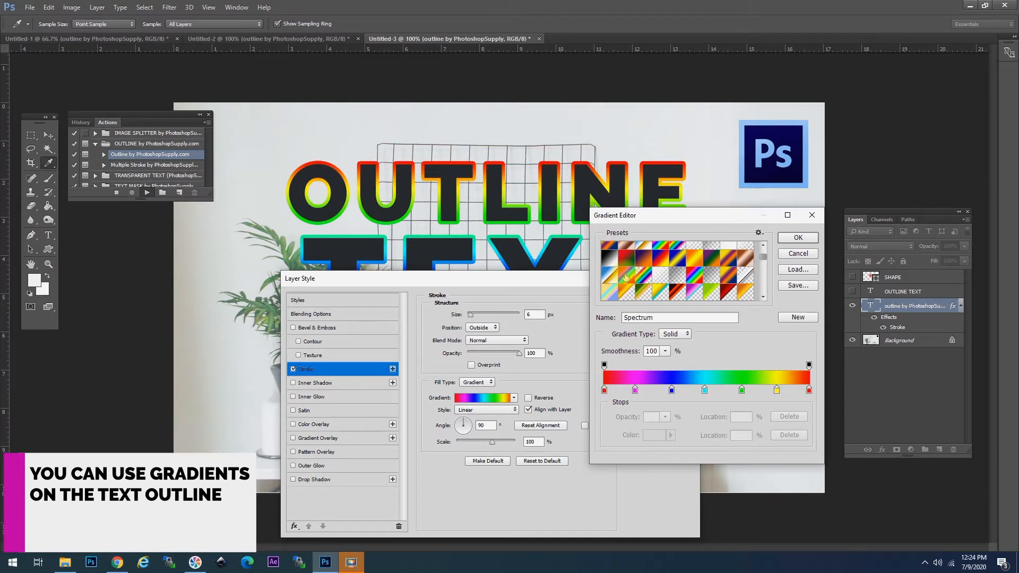
pyautogui.click(798, 237)
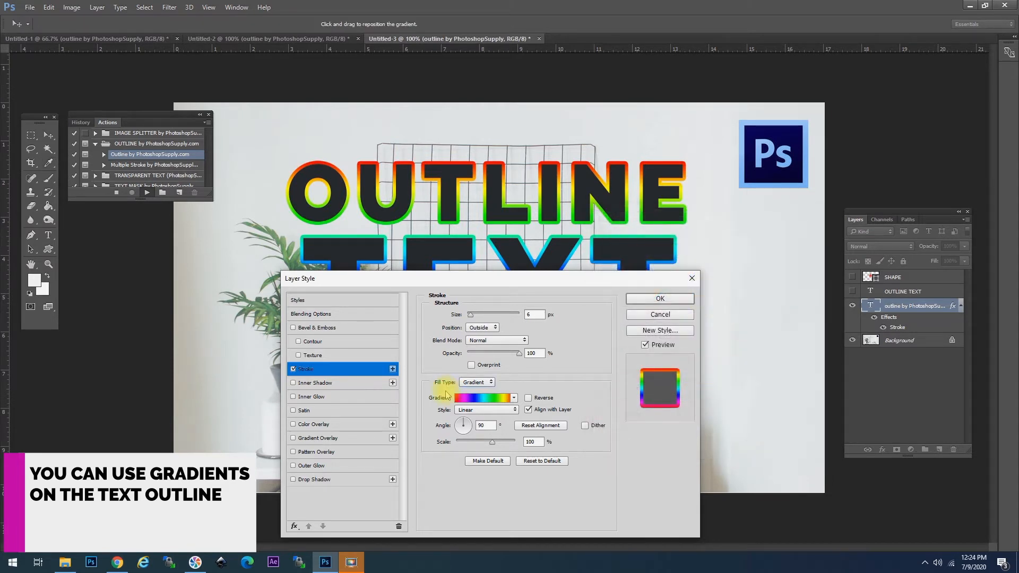
# Step: Try Radial style and several other gradient presets, then return to Spectrum
pyautogui.click(479, 411)
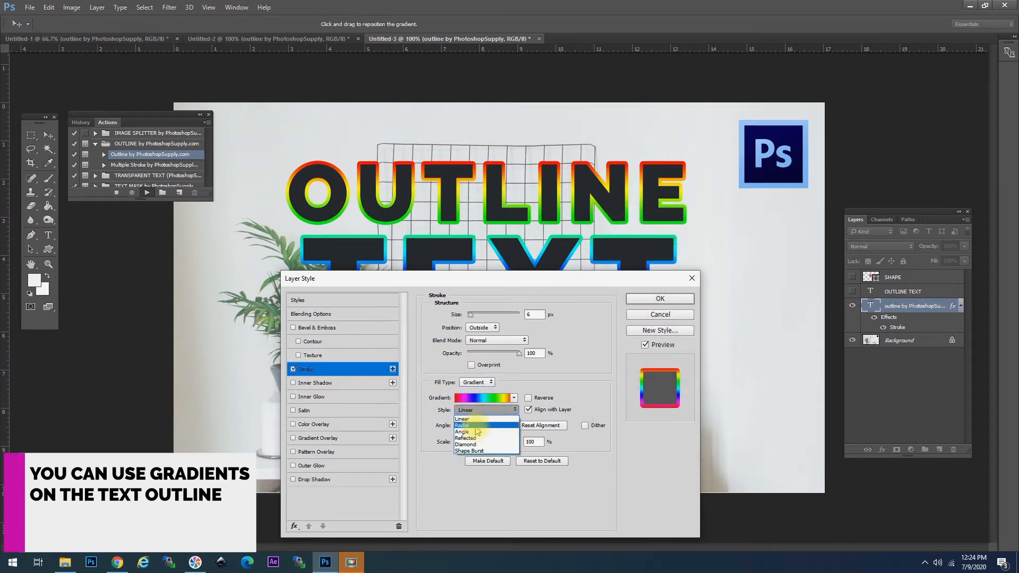
pyautogui.click(476, 426)
pyautogui.click(481, 399)
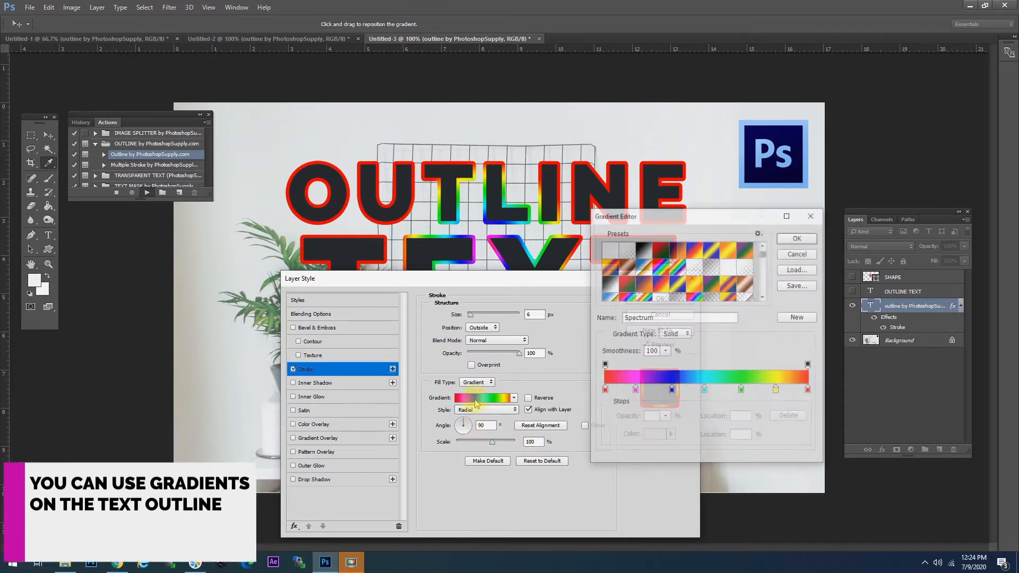
pyautogui.scroll(-4, 709, 274)
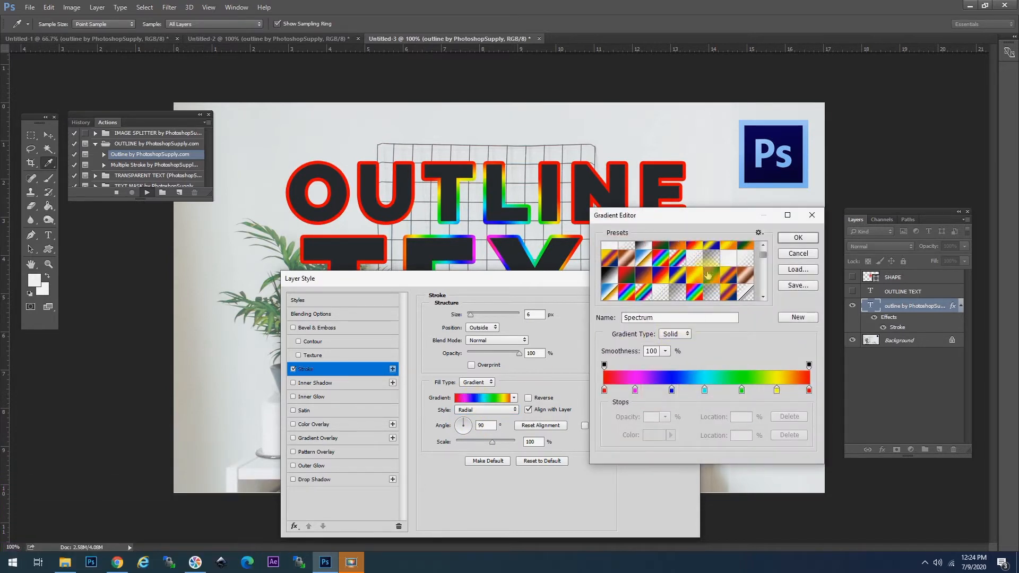
pyautogui.click(678, 275)
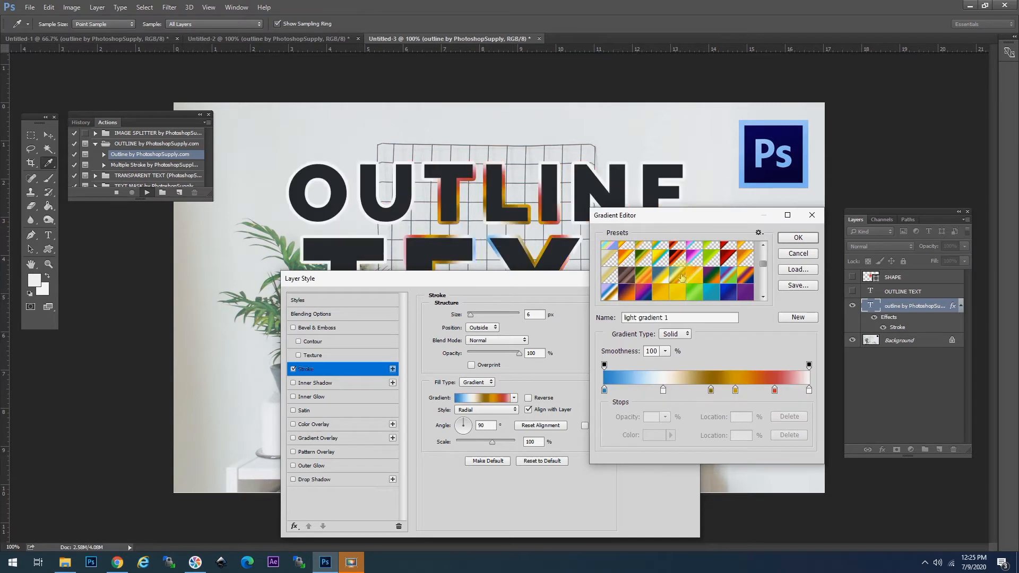
pyautogui.click(711, 276)
pyautogui.click(726, 277)
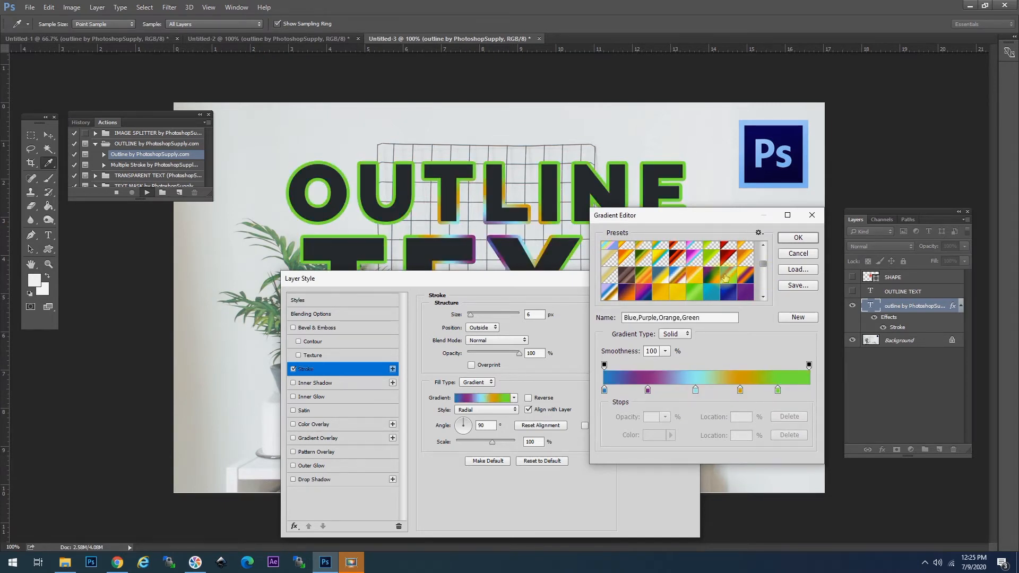
pyautogui.click(746, 275)
pyautogui.scroll(5, 763, 263)
pyautogui.click(627, 286)
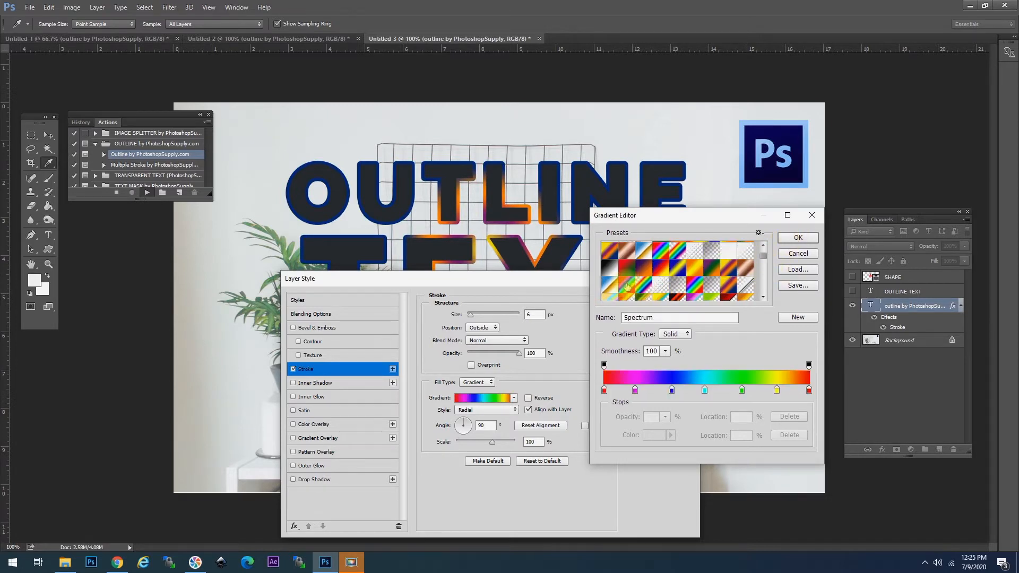
pyautogui.click(798, 238)
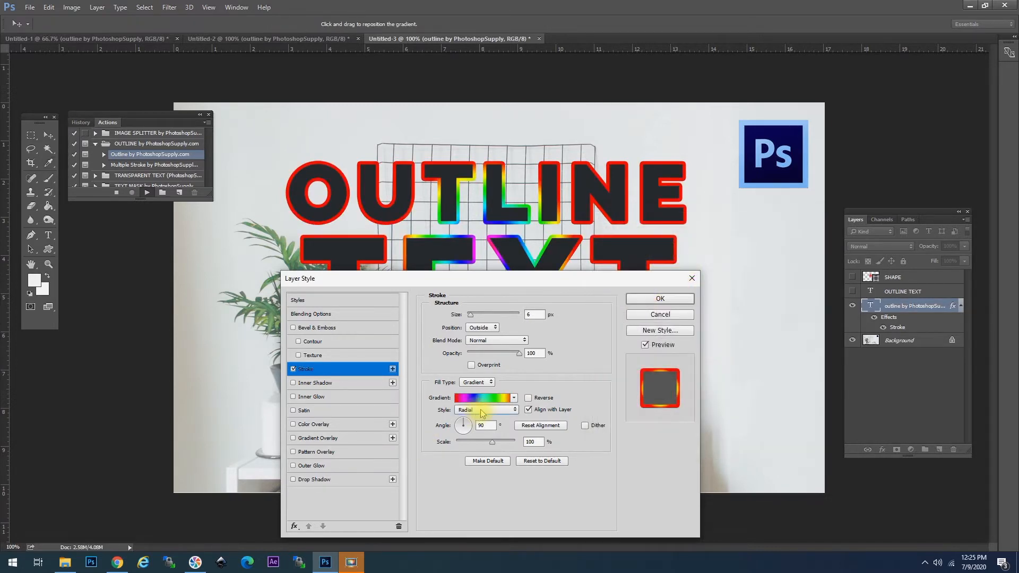
# Step: Set the gradient style to Angle and rotate it to -156°
pyautogui.click(479, 411)
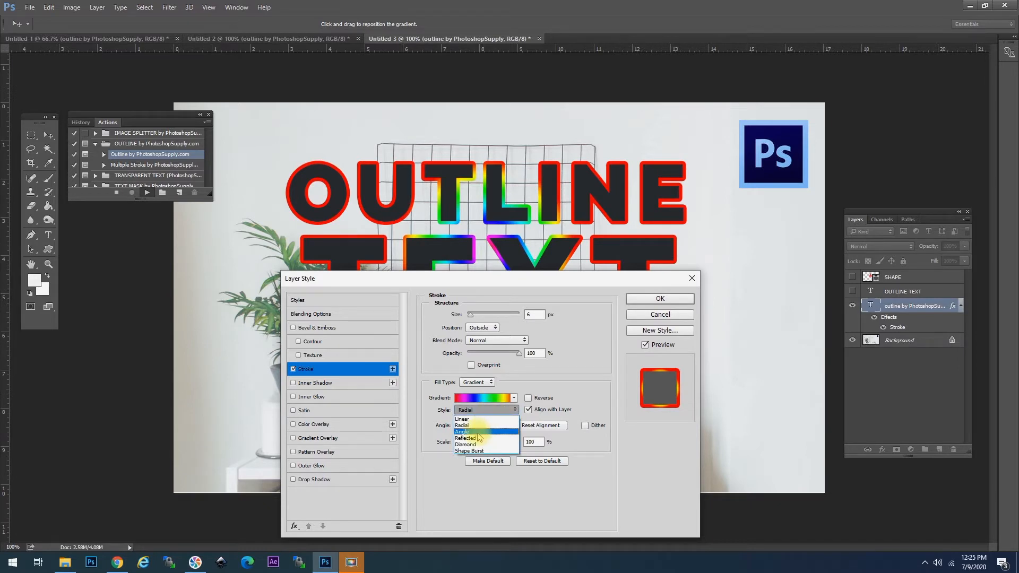
pyautogui.click(462, 431)
pyautogui.click(469, 423)
pyautogui.click(471, 429)
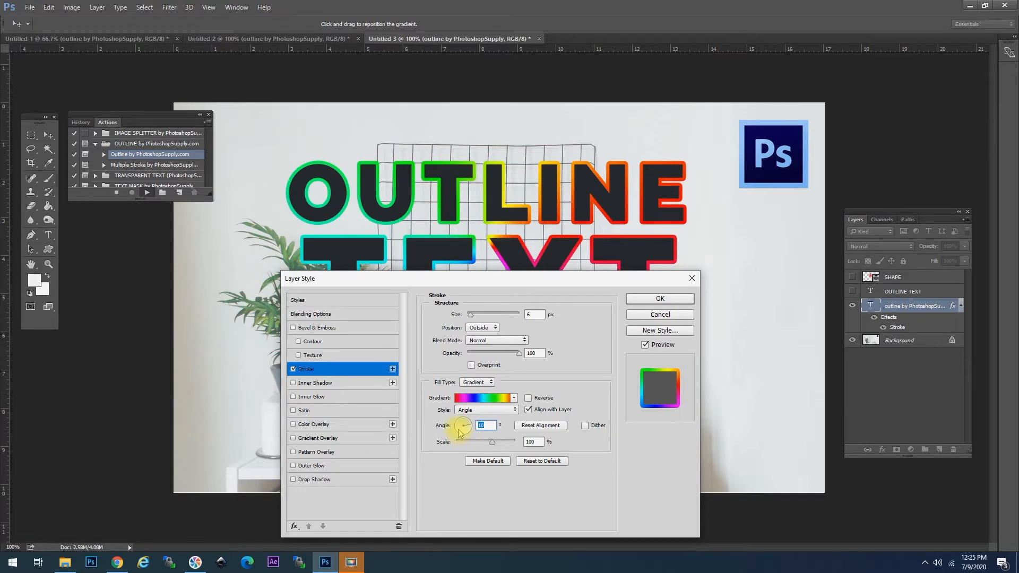
pyautogui.click(461, 432)
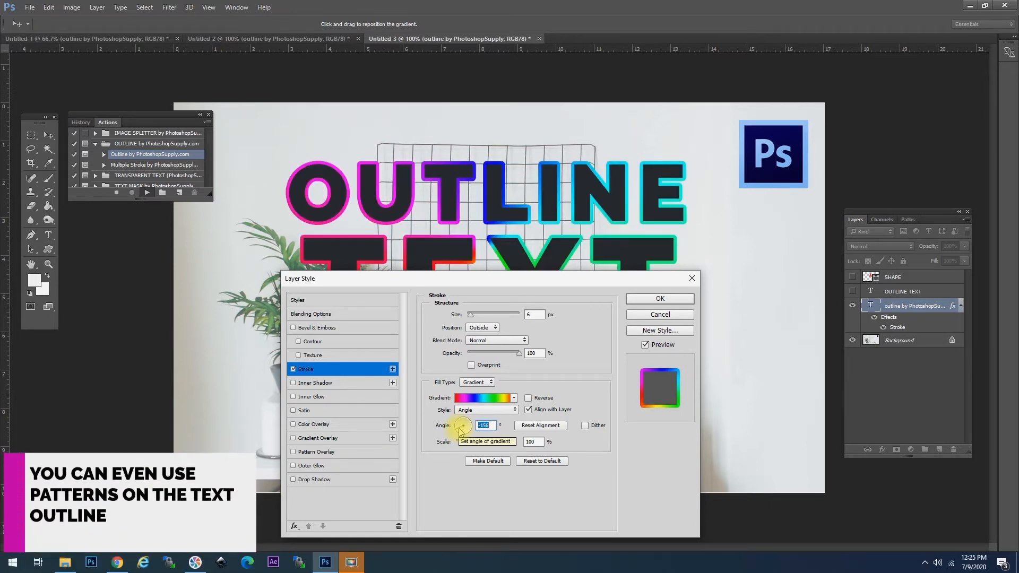
pyautogui.click(480, 383)
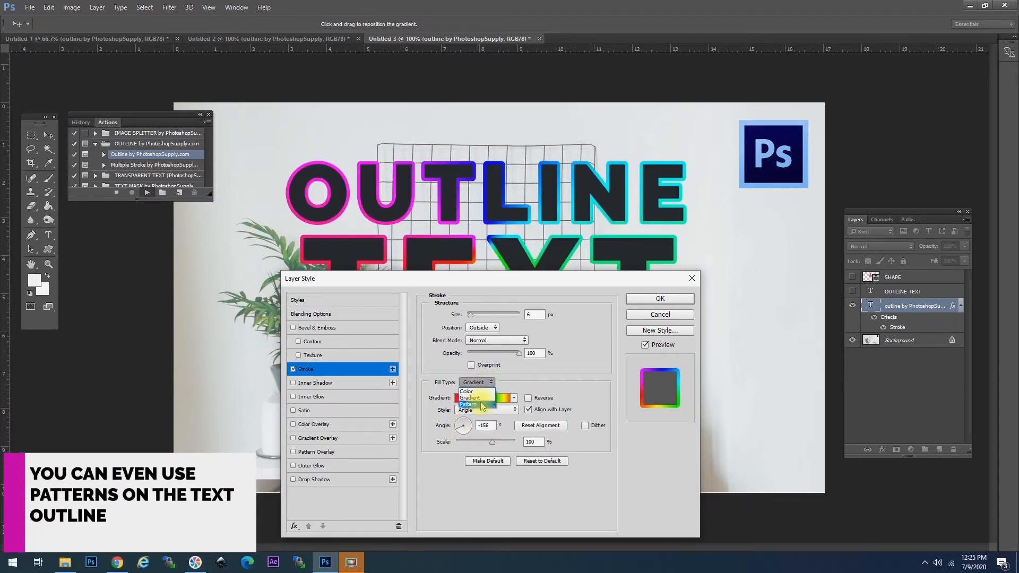
# Step: Try a red diagonal-stripe pattern outline, then switch the stroke fill back to Color
pyautogui.click(468, 404)
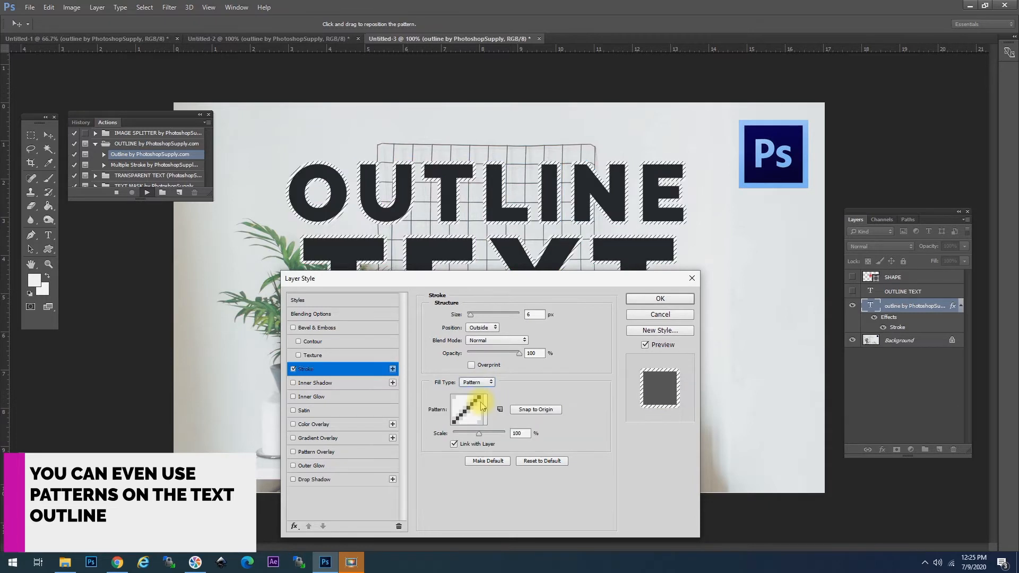
pyautogui.click(485, 410)
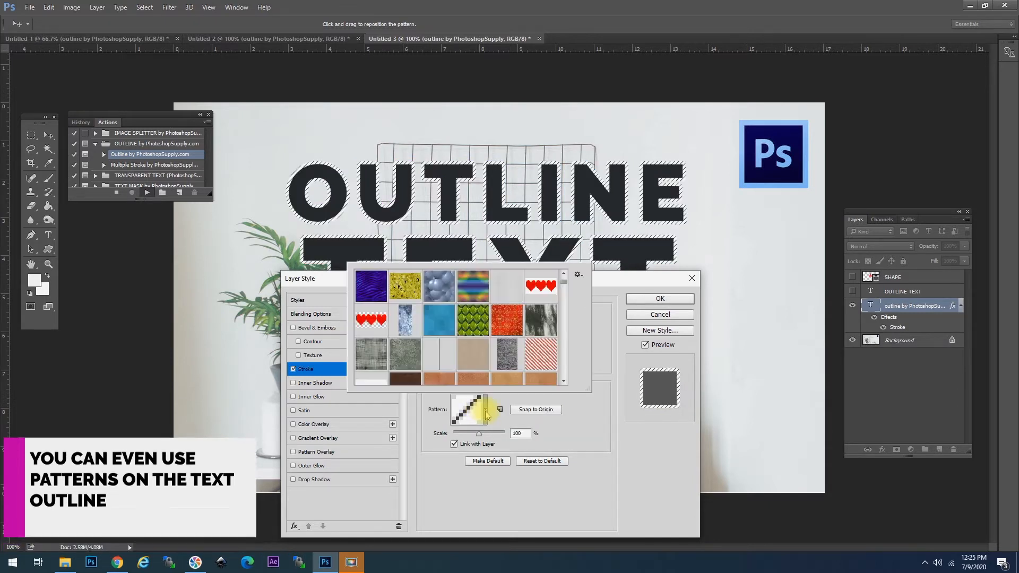
pyautogui.click(537, 362)
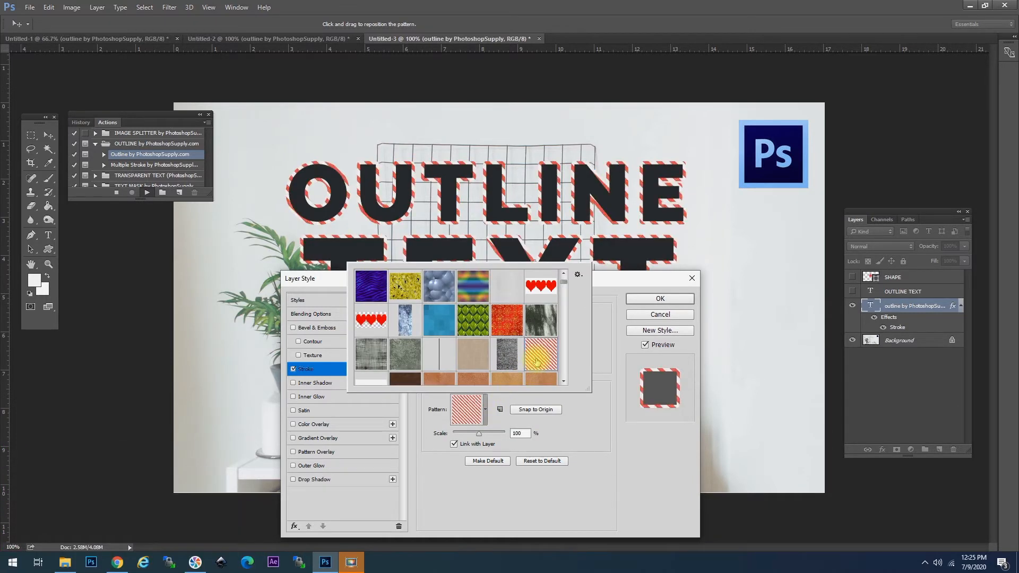
pyautogui.click(595, 416)
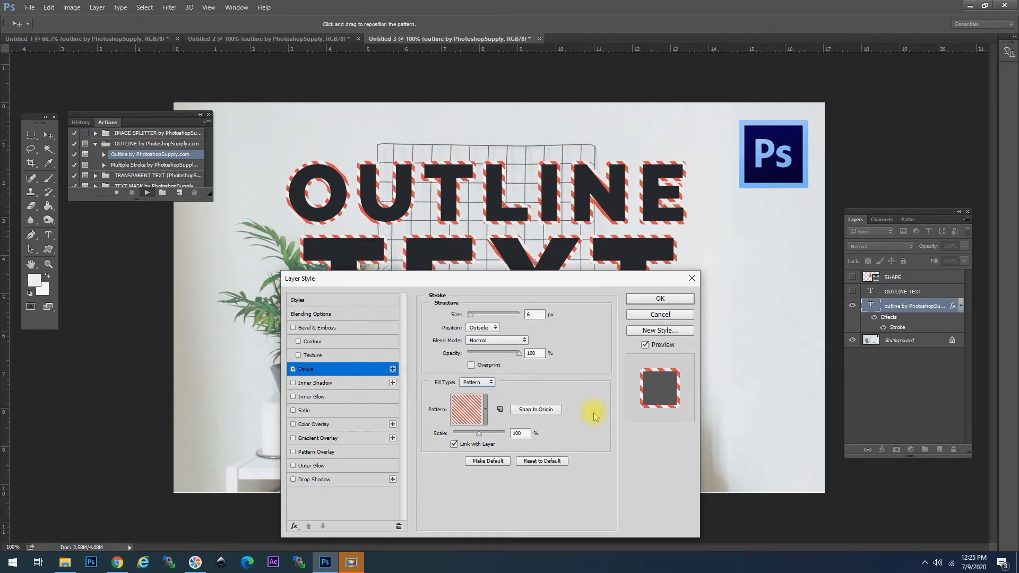
pyautogui.click(481, 382)
pyautogui.click(473, 388)
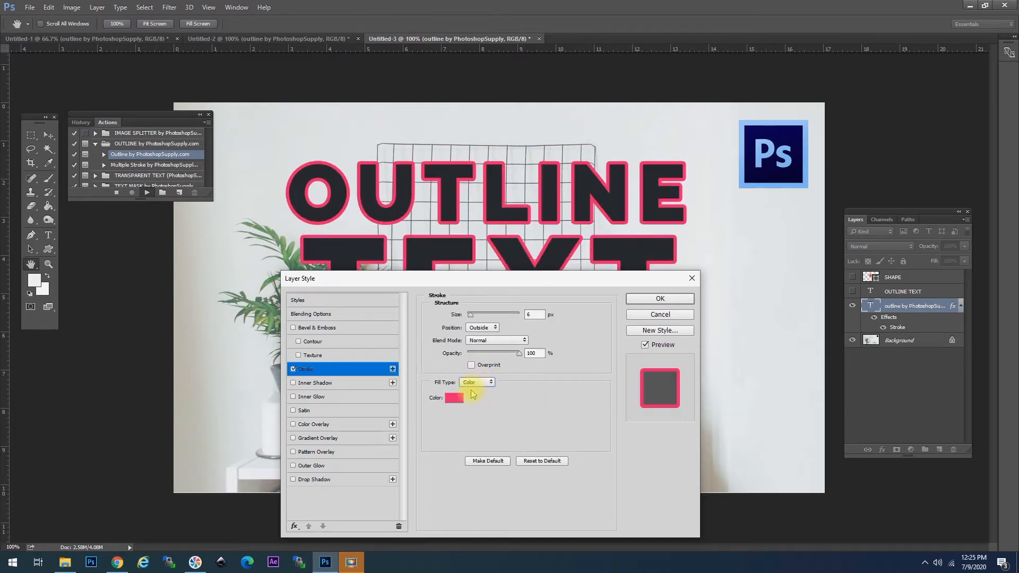
# Step: Set the stroke colour to bright green (33ff24)
pyautogui.click(452, 399)
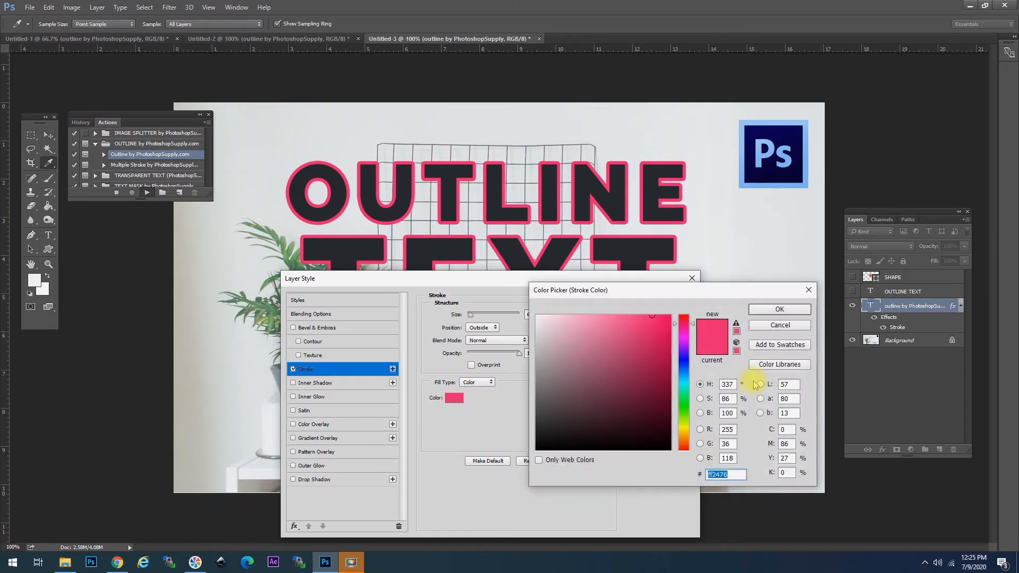
pyautogui.click(685, 405)
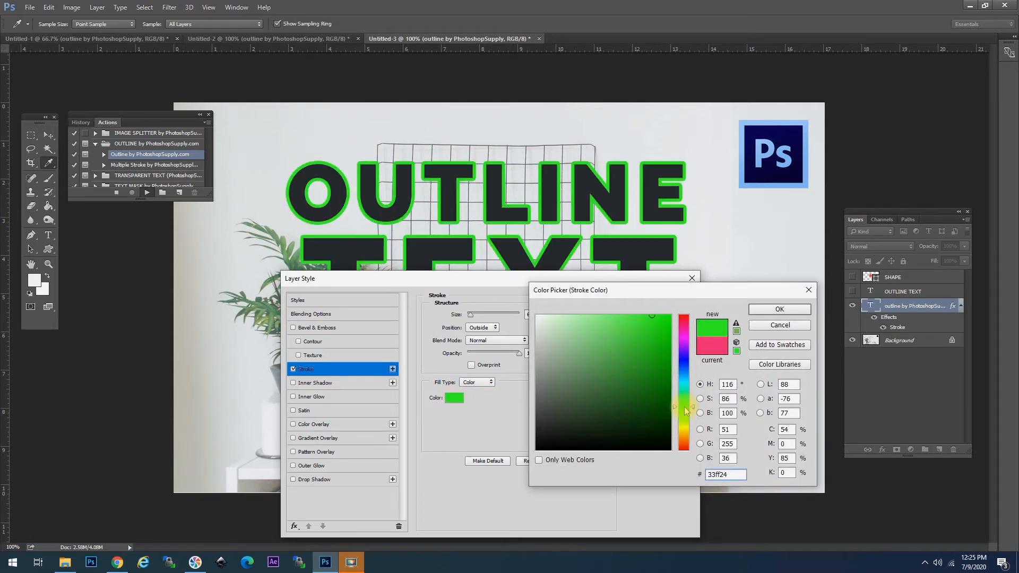
pyautogui.click(776, 309)
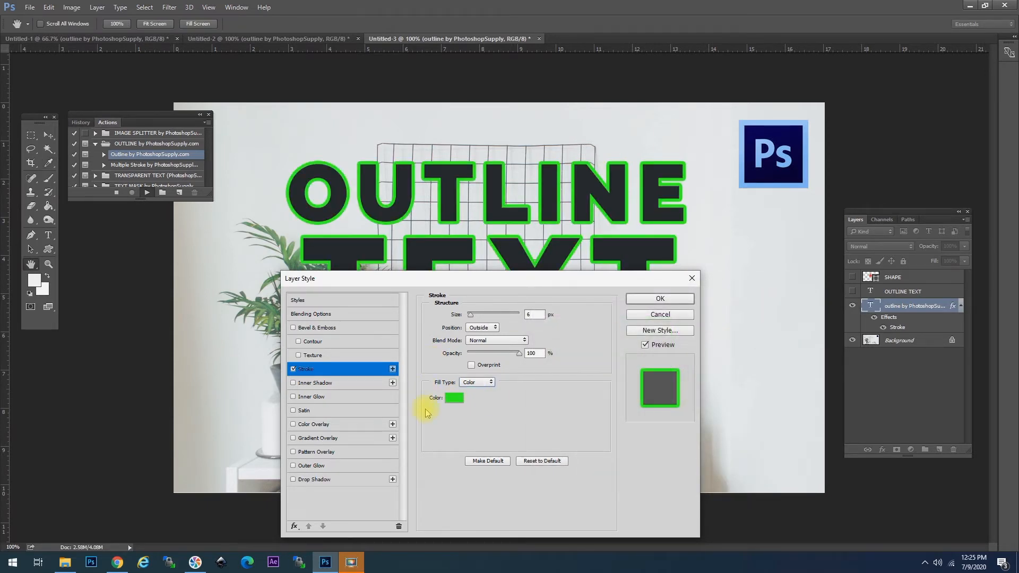
# Step: Test Fill Opacity 0 then restore it to 100 in Blending Options, and apply the style
pyautogui.click(325, 316)
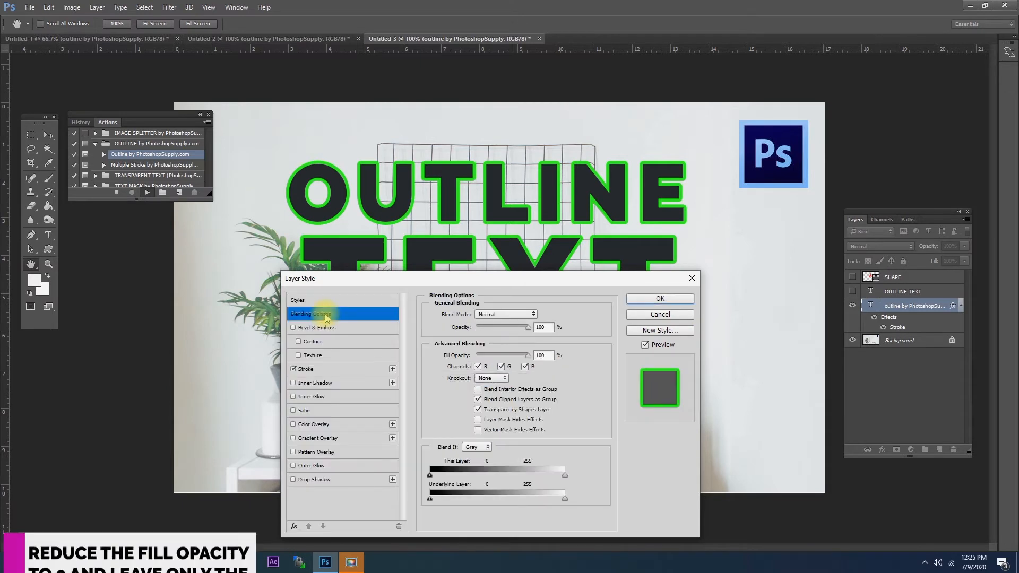
pyautogui.moveTo(528, 359); pyautogui.dragTo(460, 355)
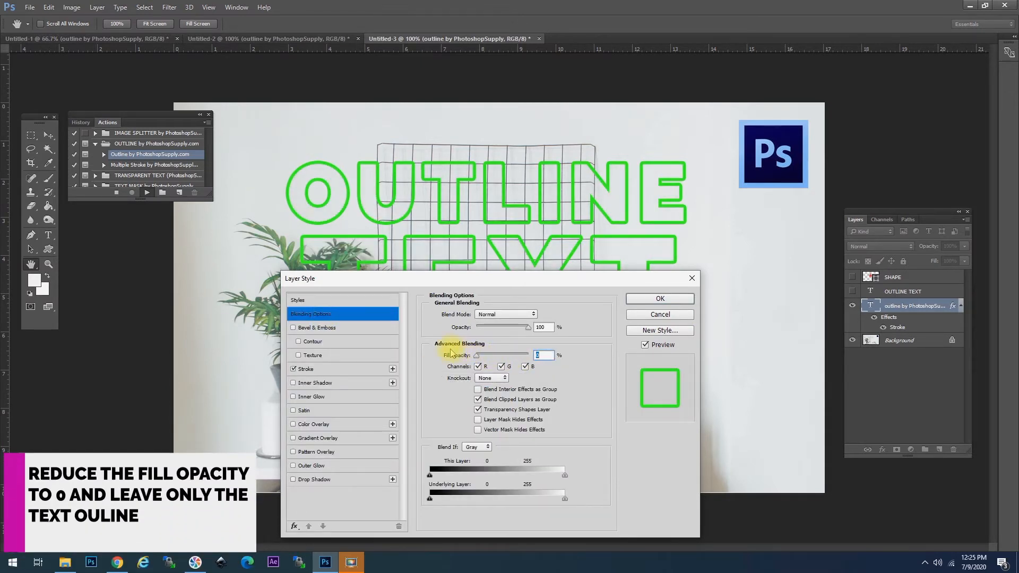
pyautogui.moveTo(459, 352); pyautogui.dragTo(563, 341)
pyautogui.click(652, 299)
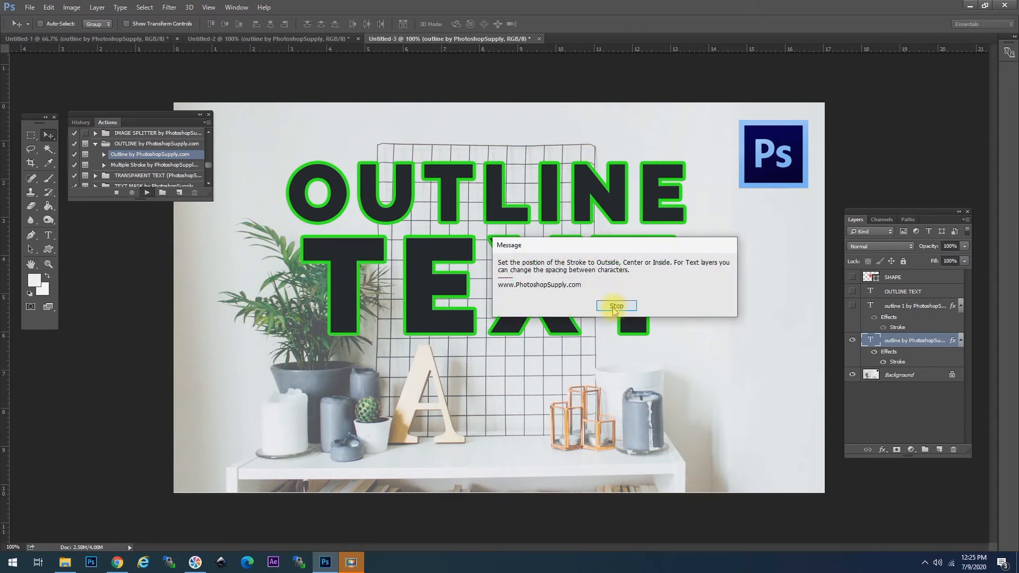
# Step: Dismiss the action message, hide both green-outlined layers and show the plain OUTLINE TEXT layer
pyautogui.click(616, 308)
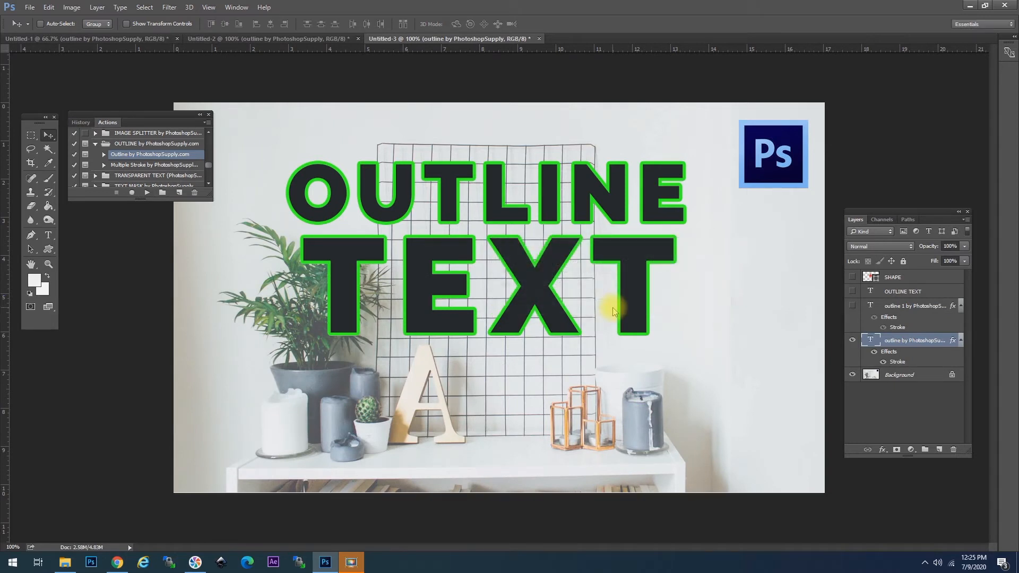
pyautogui.click(853, 339)
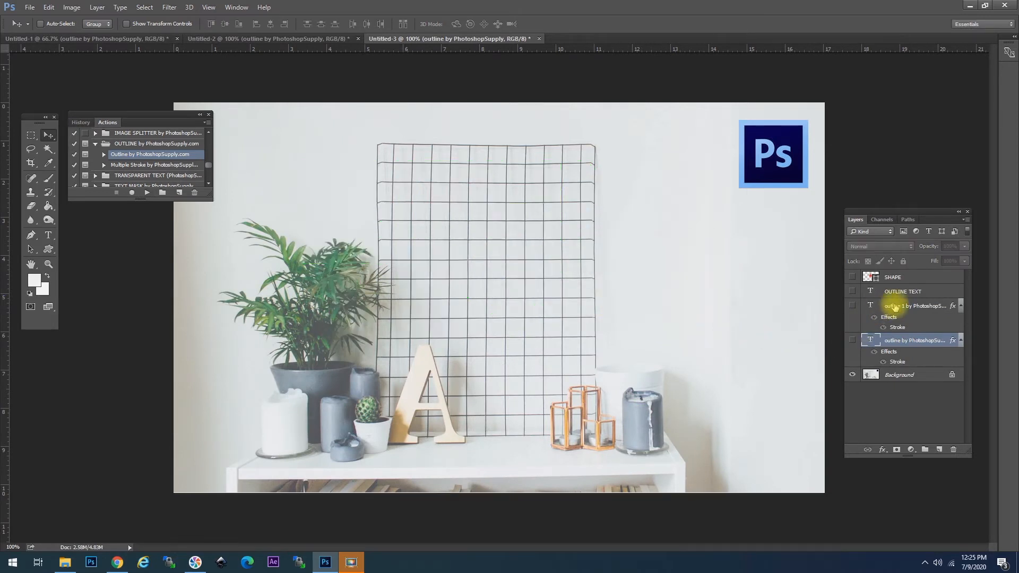
pyautogui.click(896, 307)
pyautogui.click(852, 307)
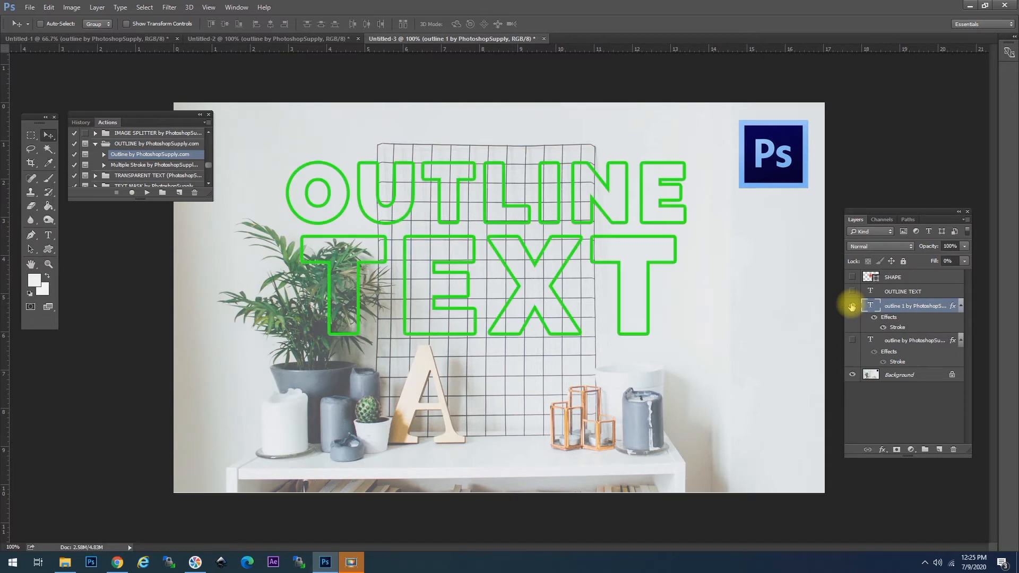
pyautogui.click(852, 307)
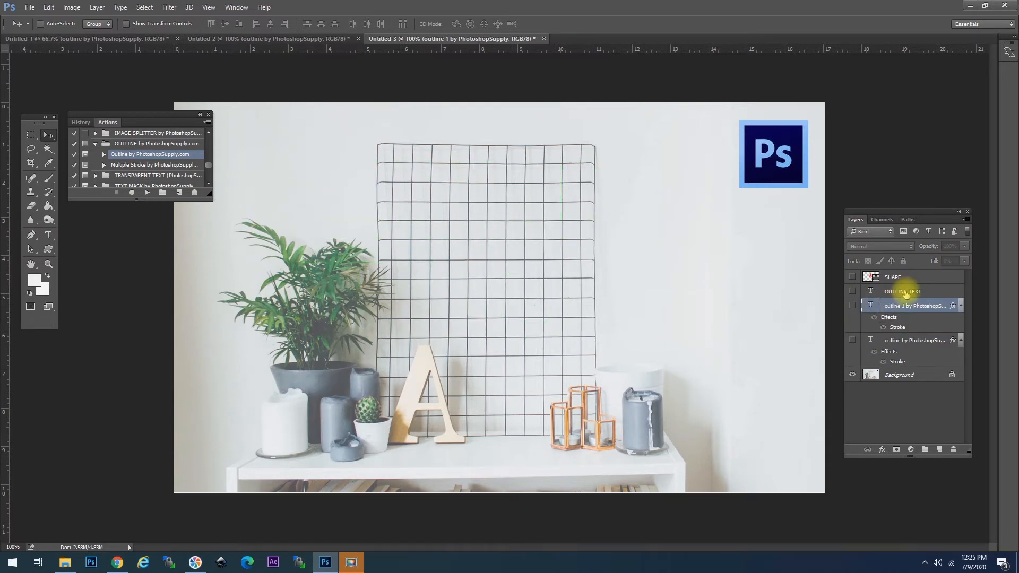
pyautogui.click(905, 292)
pyautogui.click(853, 292)
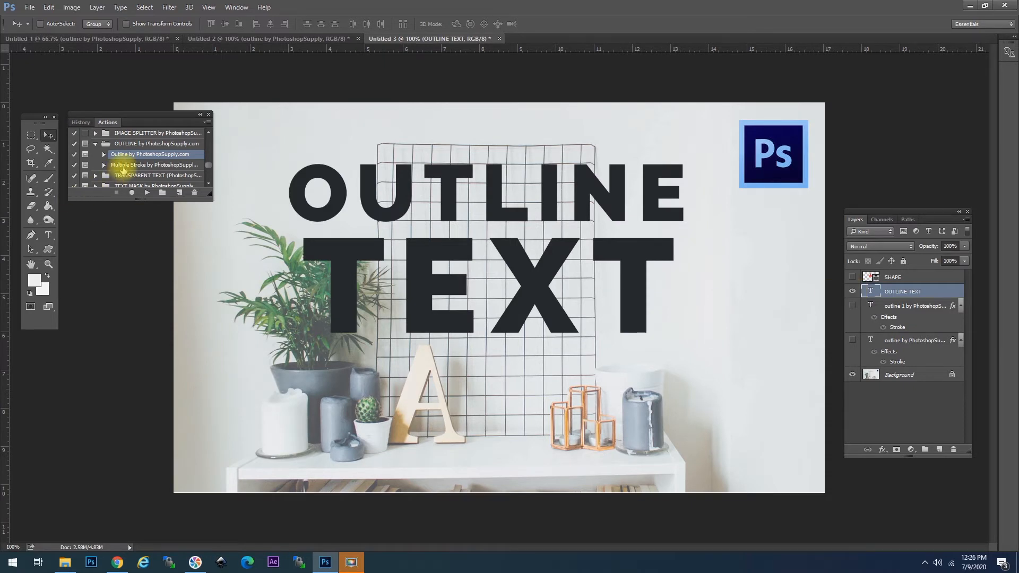
# Step: Run the Multiple Stroke action and make its first stroke thinner
pyautogui.click(132, 165)
pyautogui.click(147, 194)
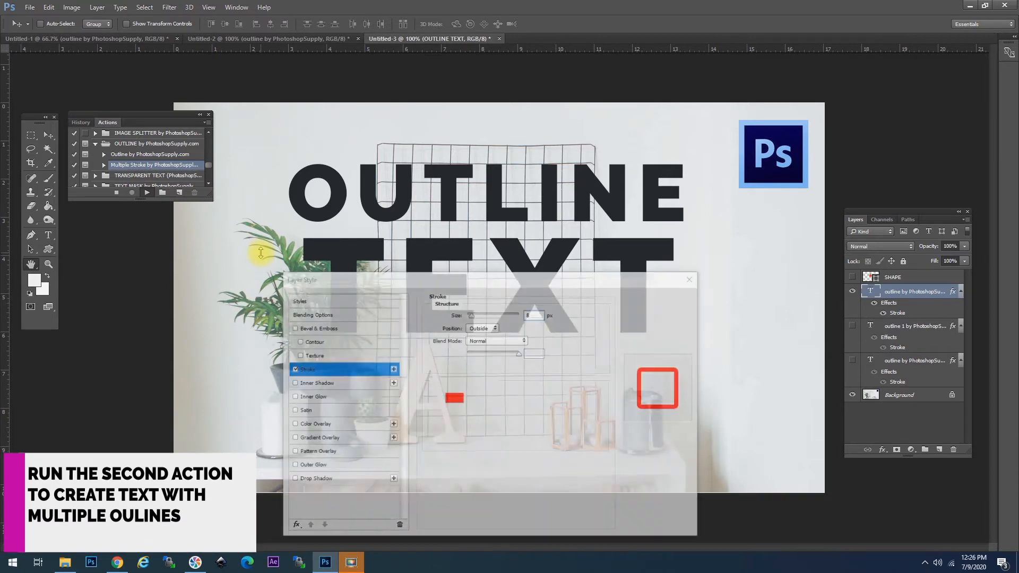
pyautogui.moveTo(466, 286); pyautogui.dragTo(469, 292)
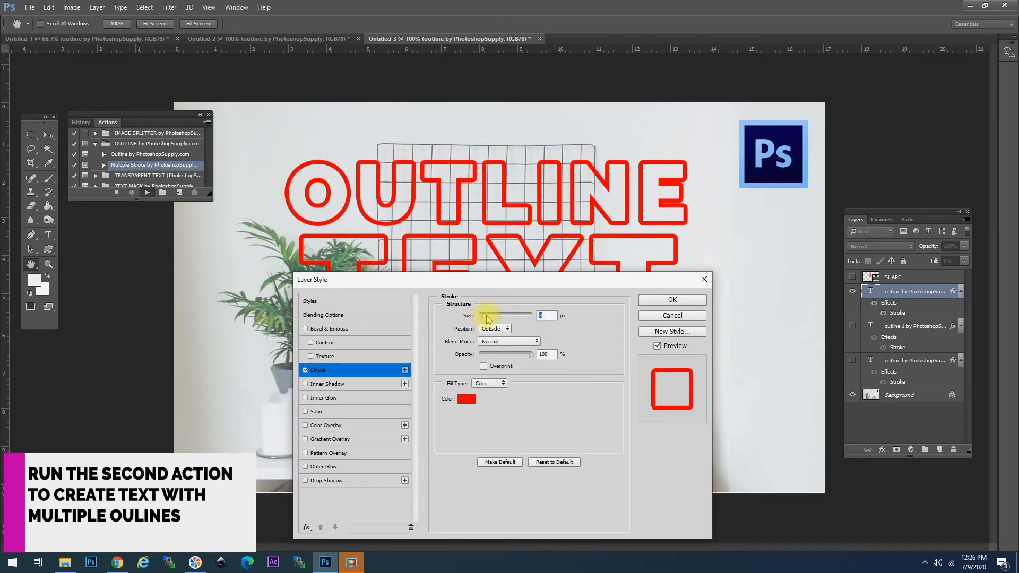
pyautogui.moveTo(488, 319); pyautogui.dragTo(483, 319)
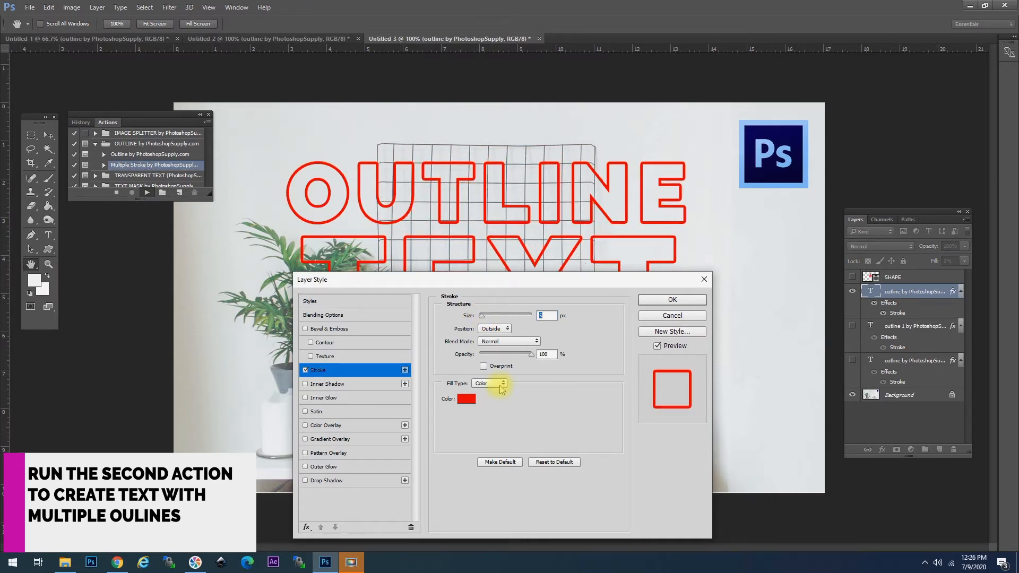
# Step: Set the first stroke colour to blue (00a9e1) and apply it
pyautogui.click(467, 400)
pyautogui.moveTo(685, 394); pyautogui.dragTo(685, 399)
pyautogui.moveTo(655, 334); pyautogui.dragTo(675, 331)
pyautogui.moveTo(685, 399); pyautogui.dragTo(685, 376)
pyautogui.click(757, 313)
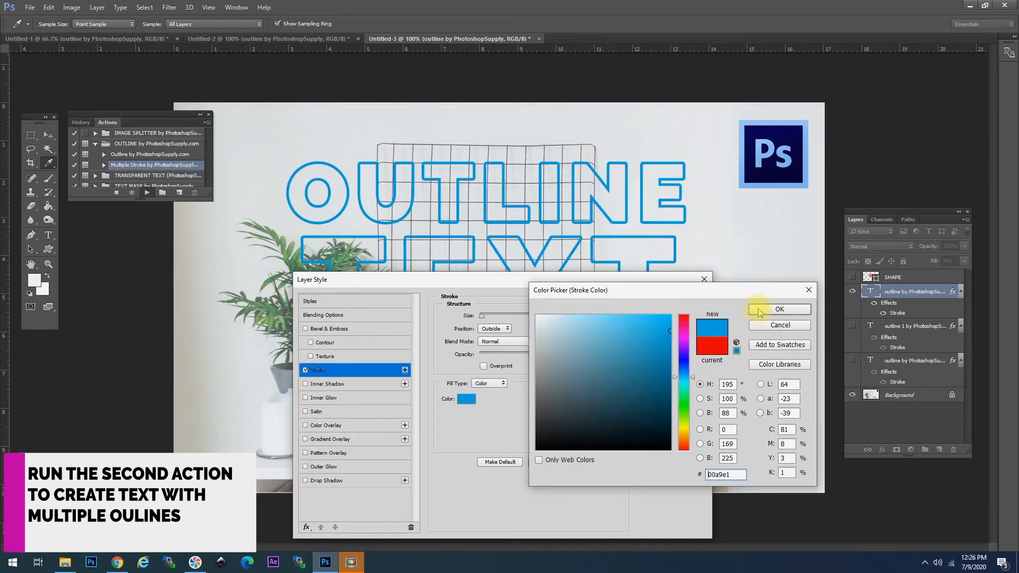
pyautogui.click(772, 309)
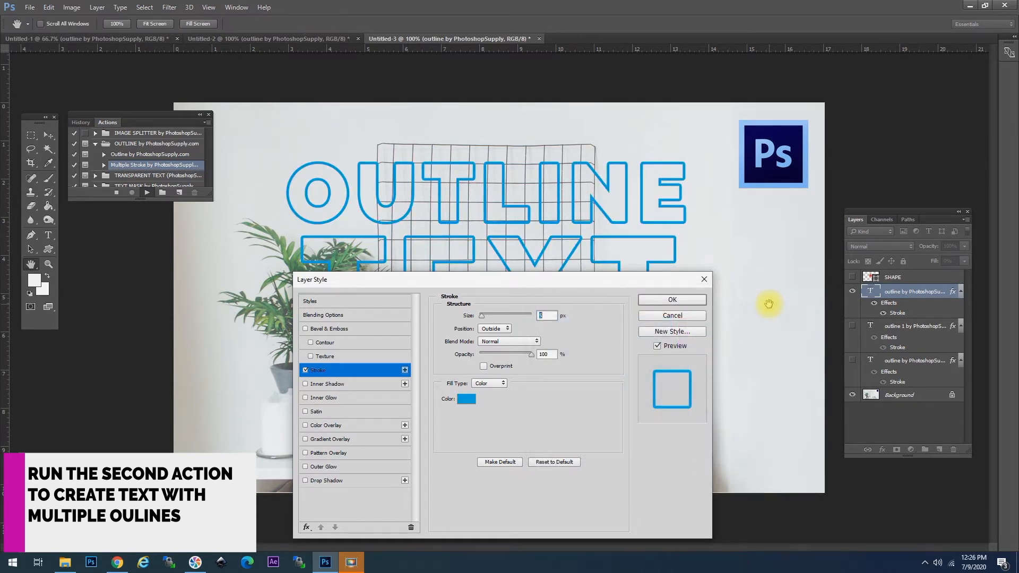
pyautogui.click(664, 301)
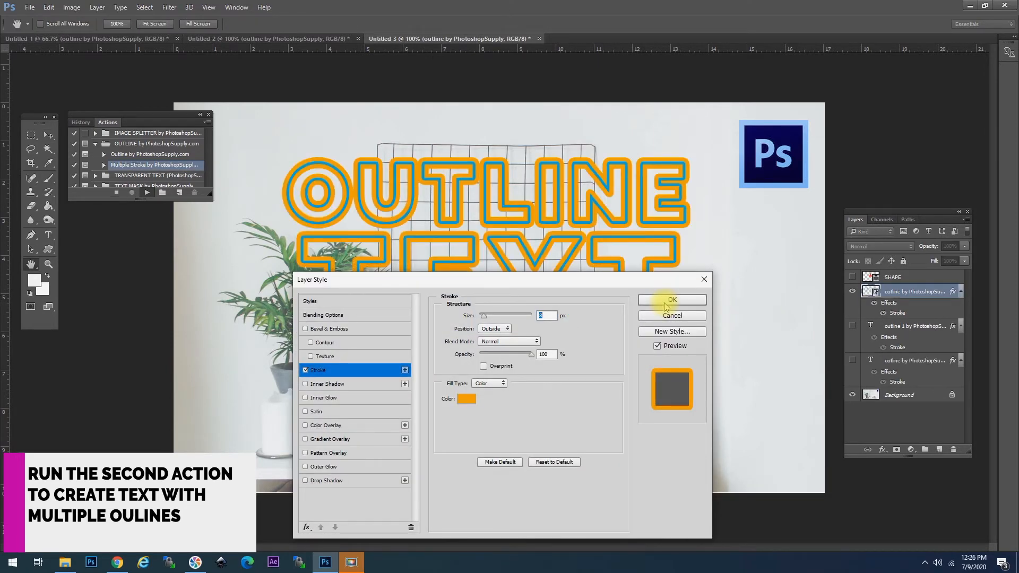
# Step: Set the second stroke to orange ff6600 at 6 px and apply it
pyautogui.click(468, 401)
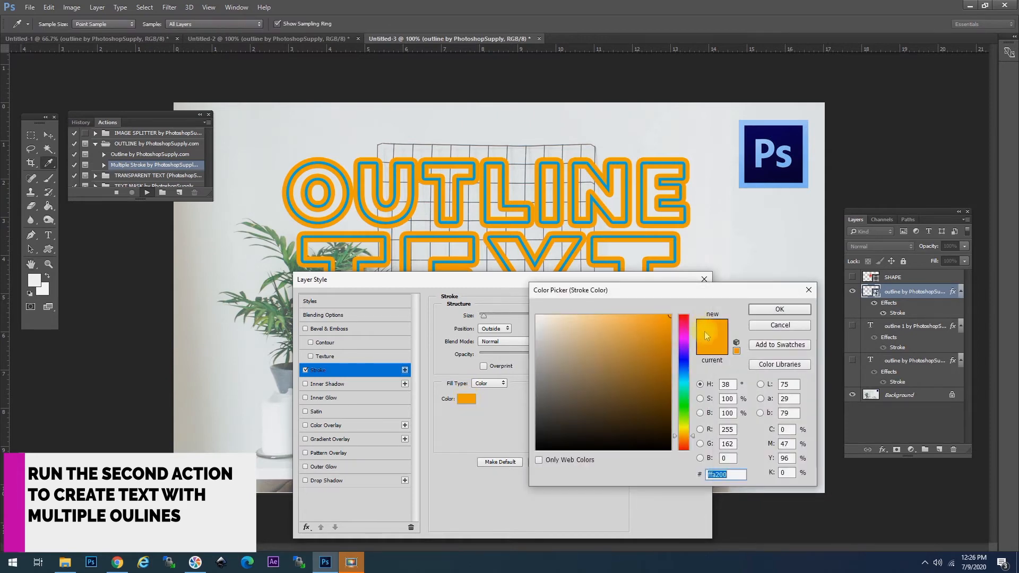
pyautogui.moveTo(686, 436); pyautogui.dragTo(686, 445)
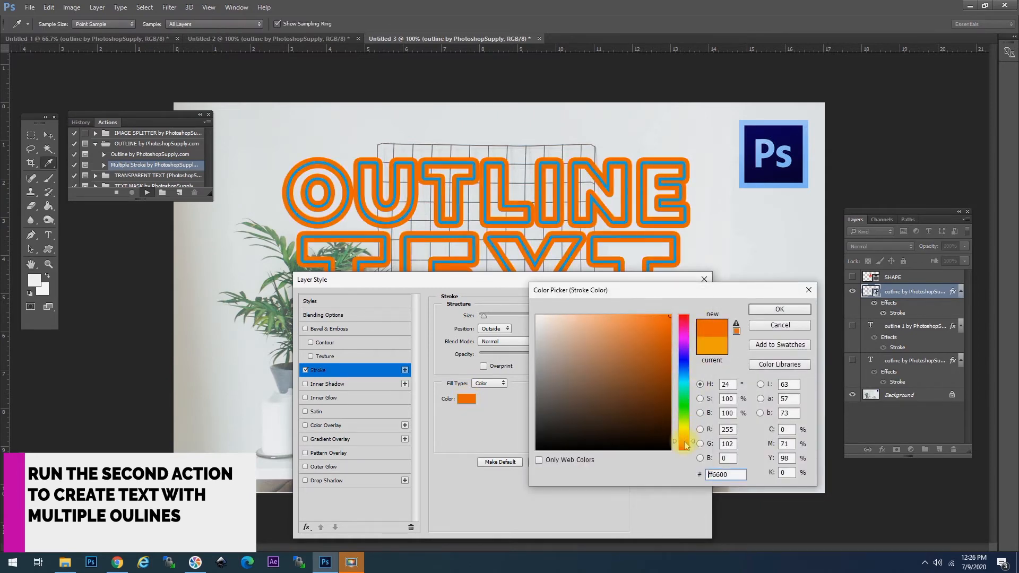
pyautogui.click(759, 309)
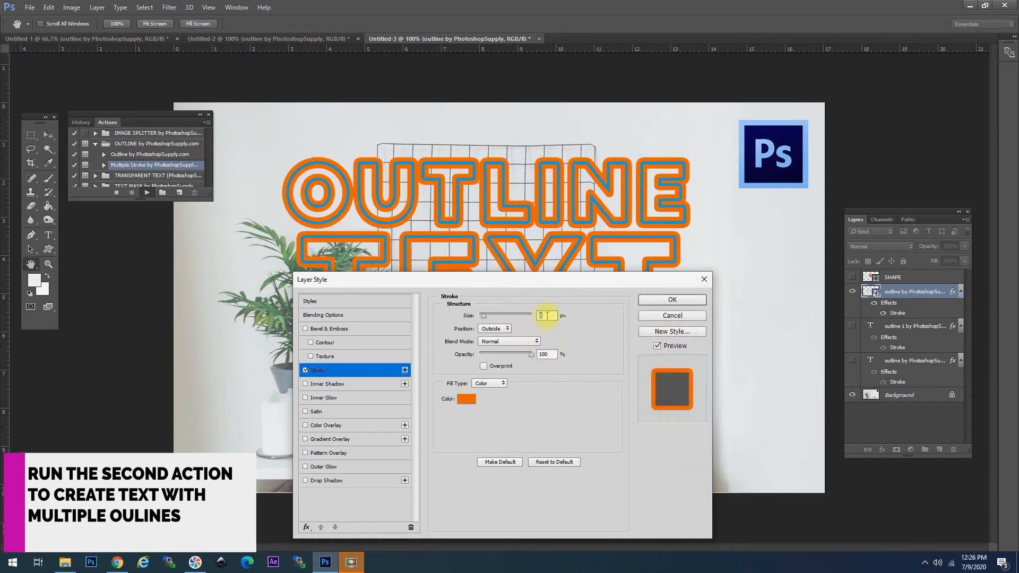
pyautogui.write('6')
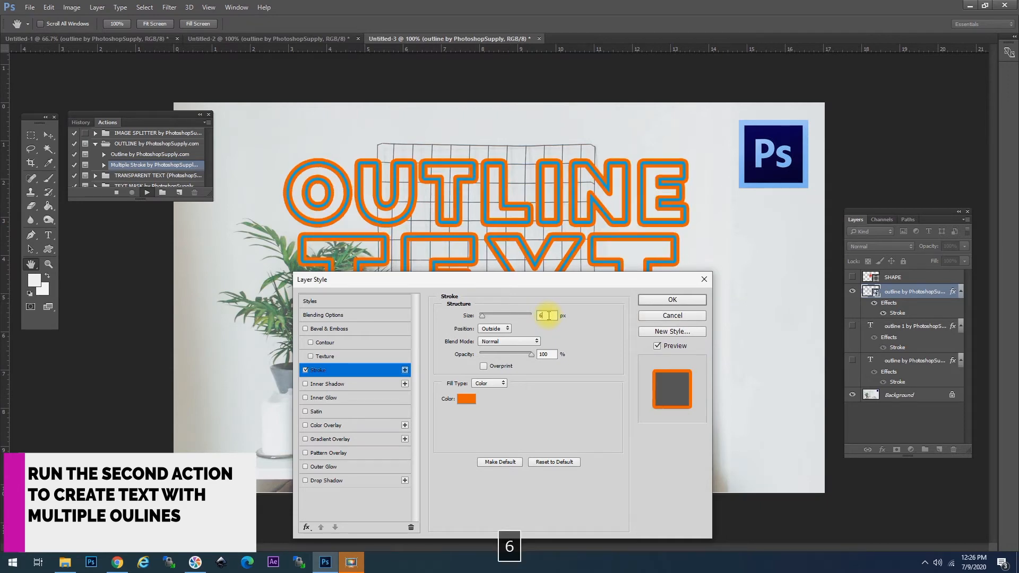
pyautogui.click(673, 300)
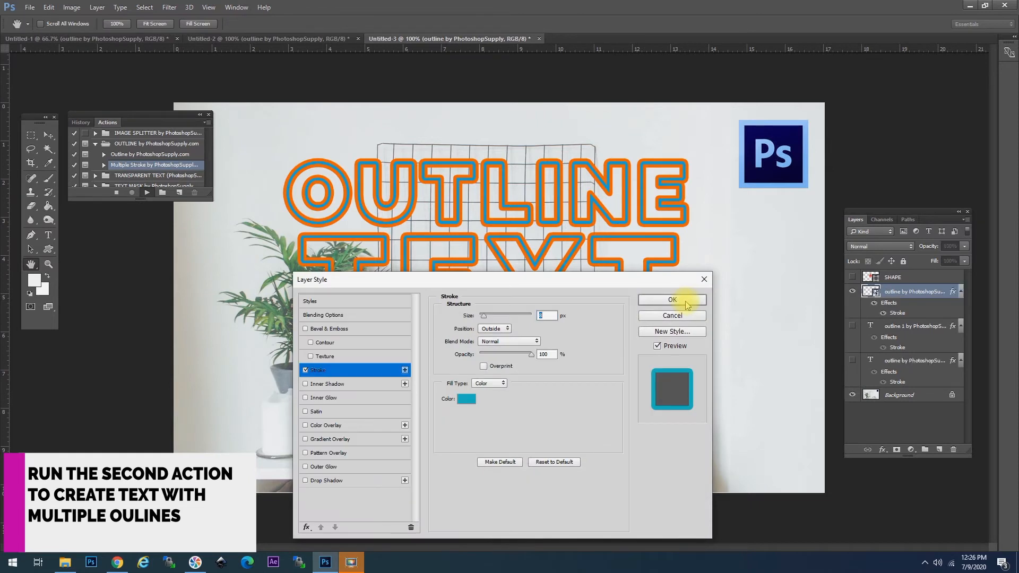
# Step: Try orange and white, then set the third stroke colour to yellow ffd200
pyautogui.click(465, 401)
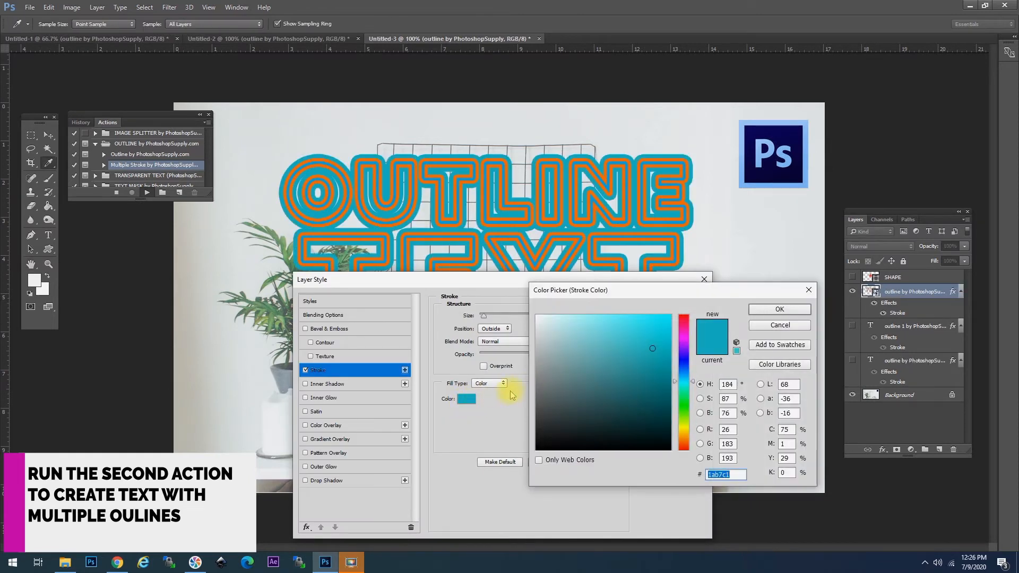
pyautogui.click(686, 435)
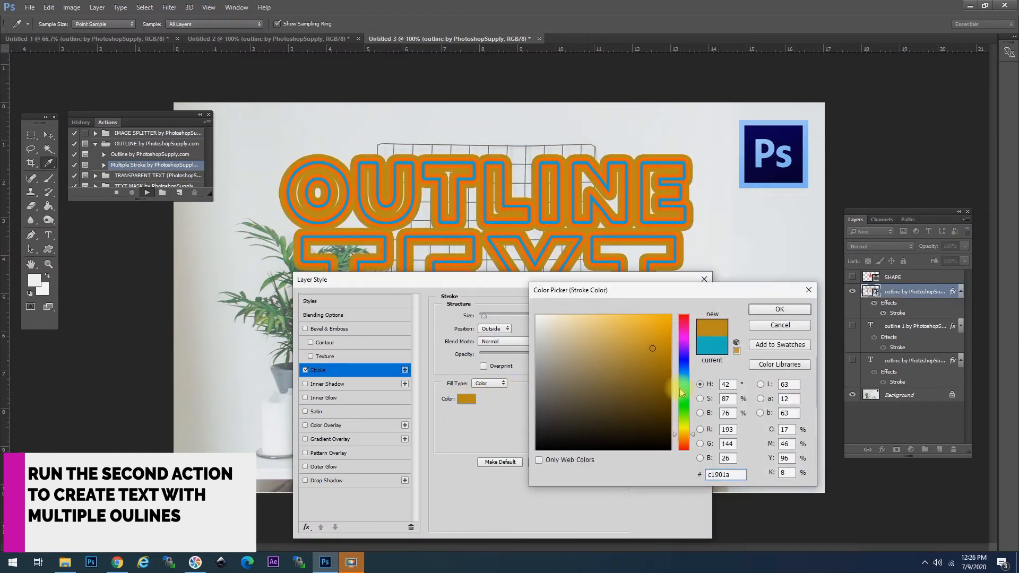
pyautogui.moveTo(661, 337); pyautogui.dragTo(683, 307)
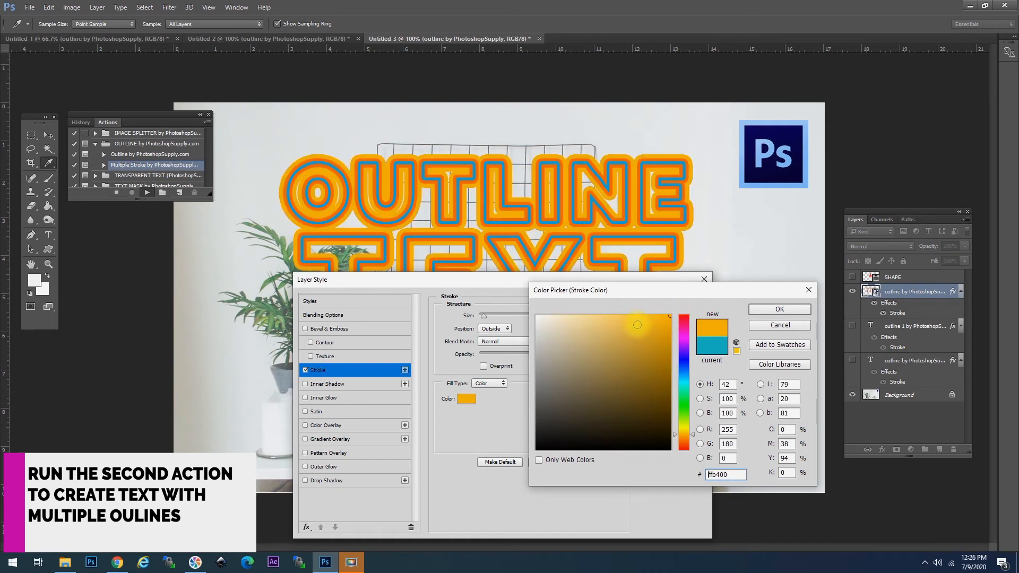
pyautogui.moveTo(570, 333); pyautogui.dragTo(483, 286)
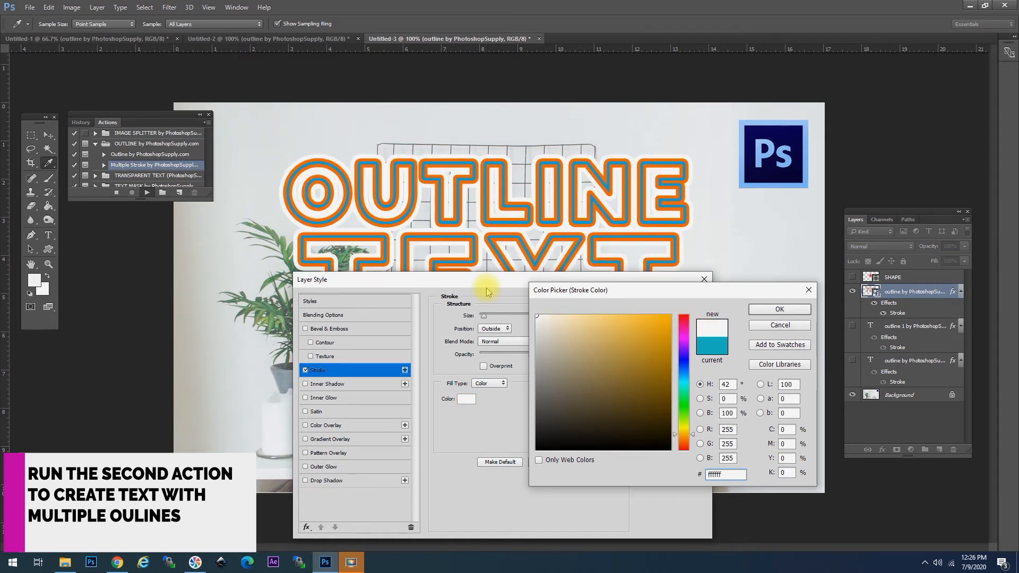
pyautogui.click(686, 372)
pyautogui.moveTo(660, 320)
pyautogui.mouseDown()
pyautogui.moveTo(684, 307)
pyautogui.moveTo(687, 433)
pyautogui.mouseUp()
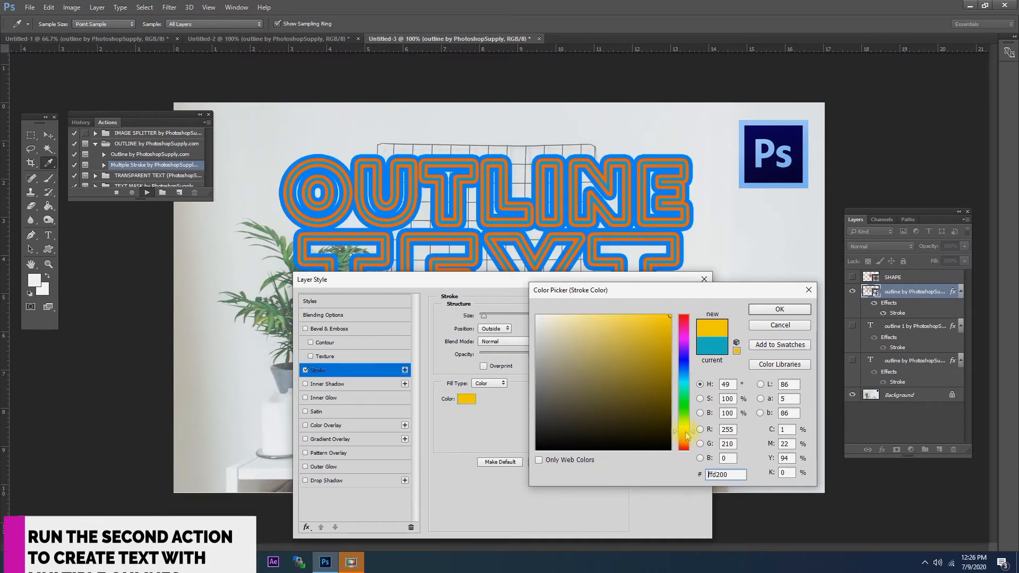
pyautogui.click(766, 311)
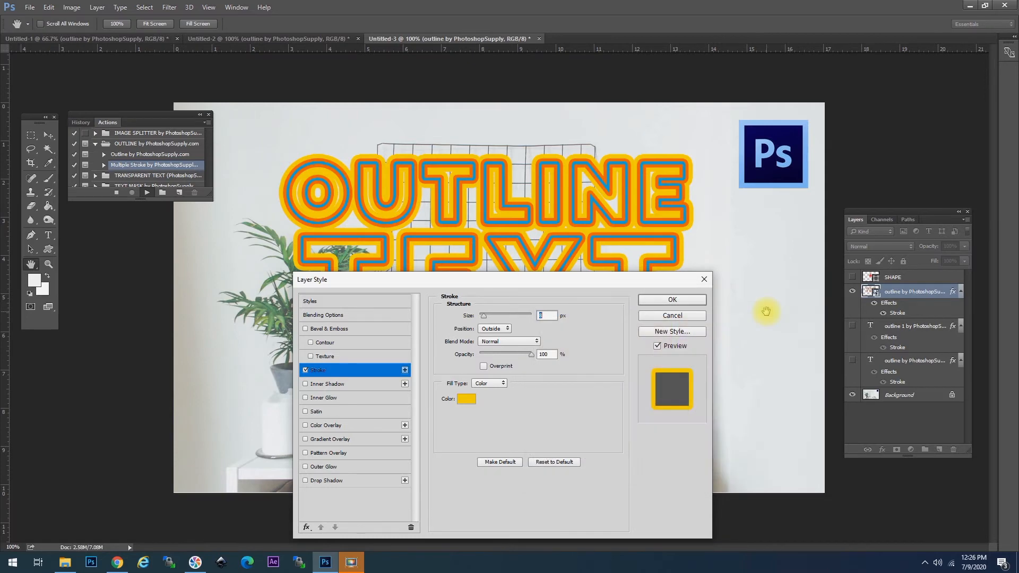
# Step: Apply the stroke settings, dismiss the action message, and open the nested smart object holding the text
pyautogui.click(679, 303)
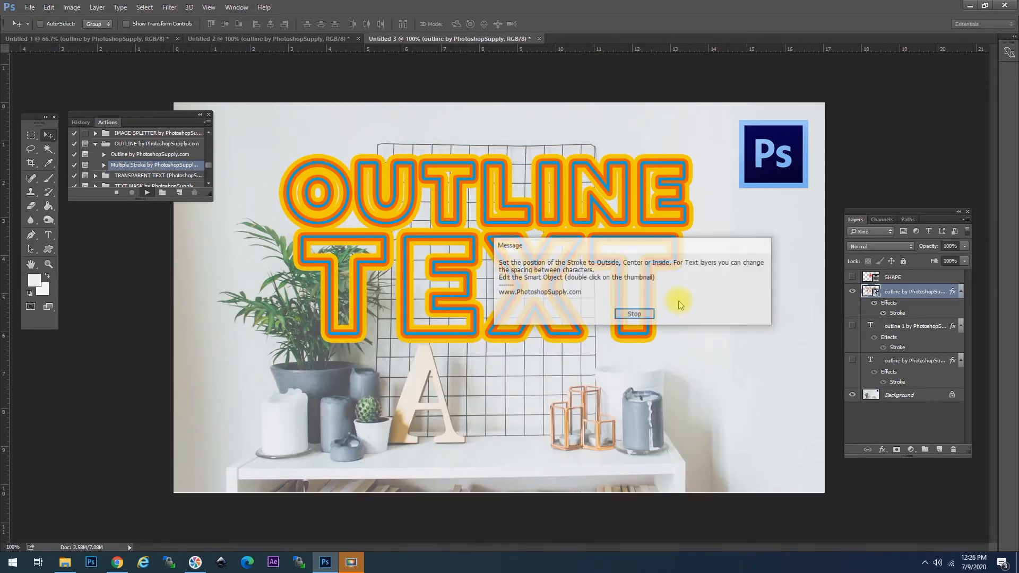
pyautogui.click(635, 315)
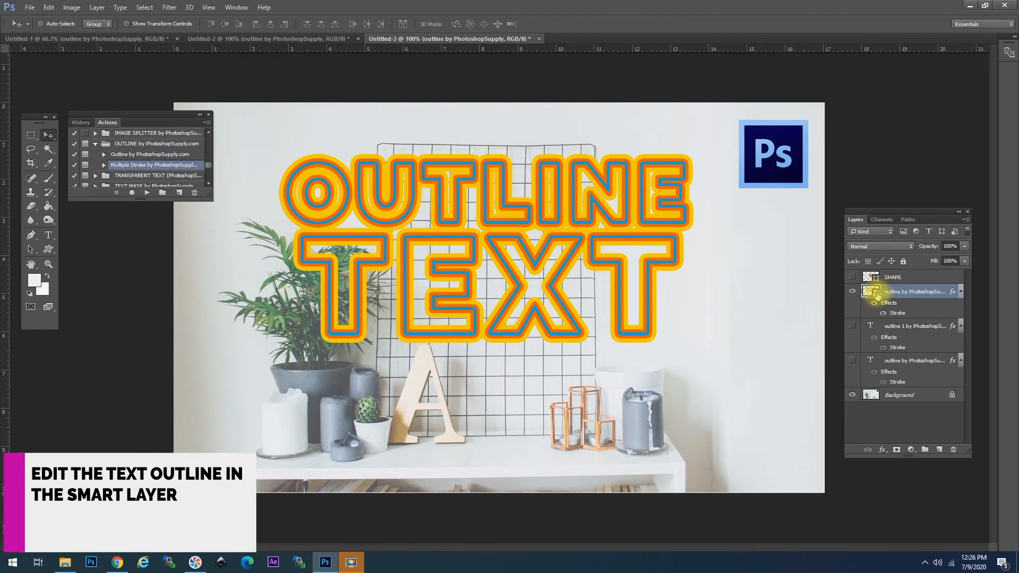
pyautogui.doubleClick(871, 292)
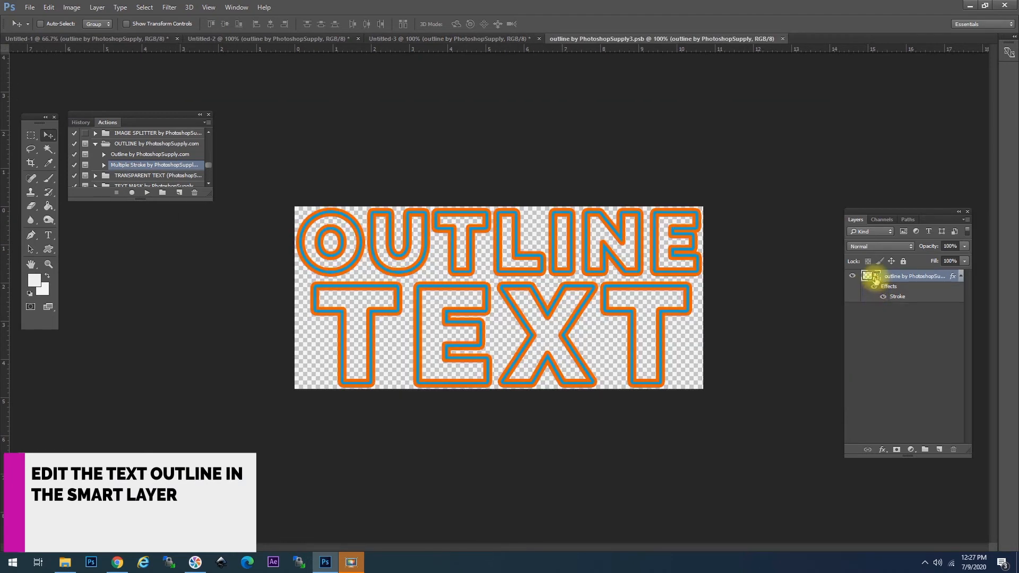
pyautogui.doubleClick(875, 278)
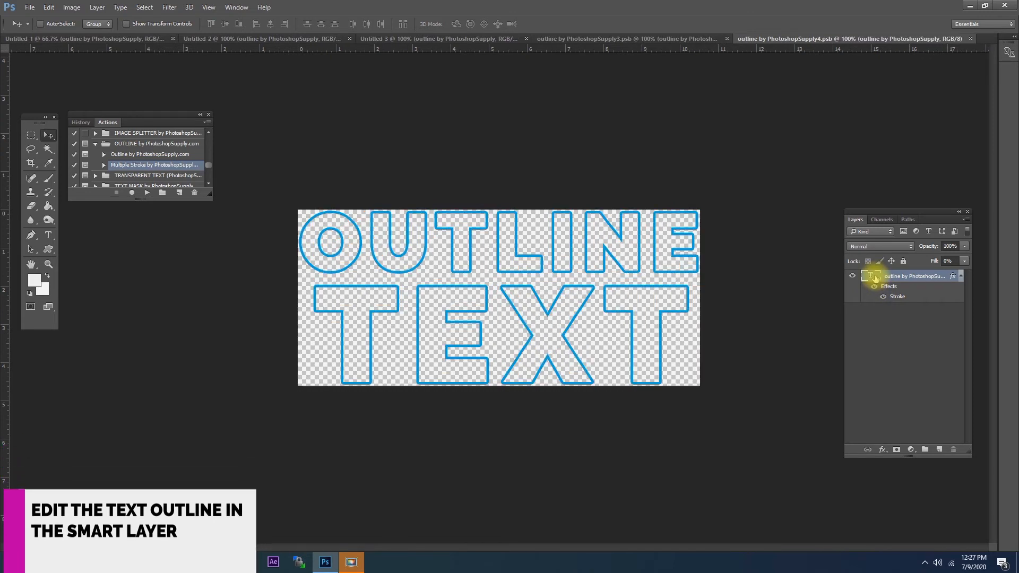
# Step: Set the text layer's Fill to 100% and colour the OUTLINE TEXT letters white
pyautogui.doubleClick(914, 276)
pyautogui.moveTo(914, 275); pyautogui.dragTo(983, 275)
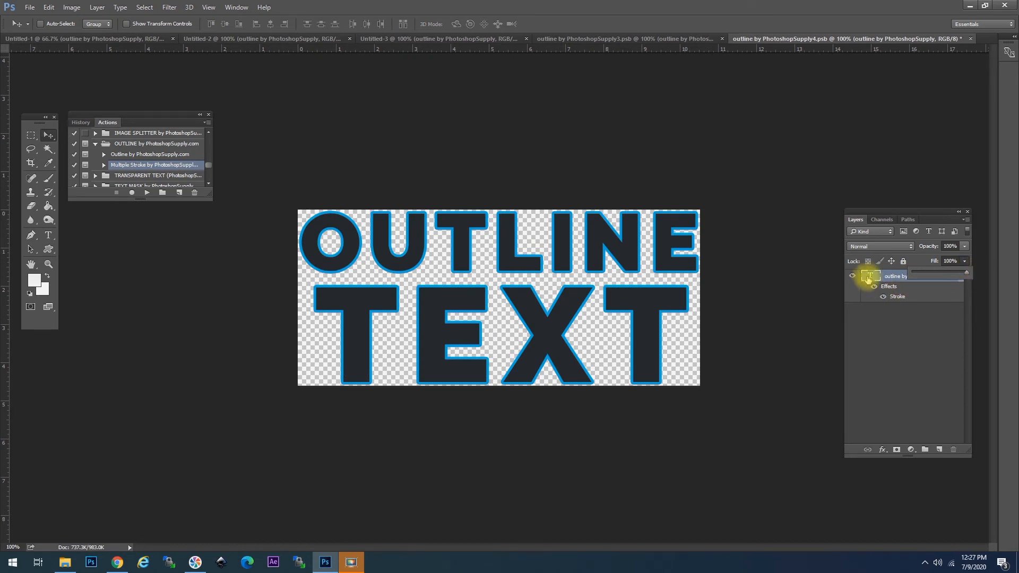
pyautogui.doubleClick(869, 277)
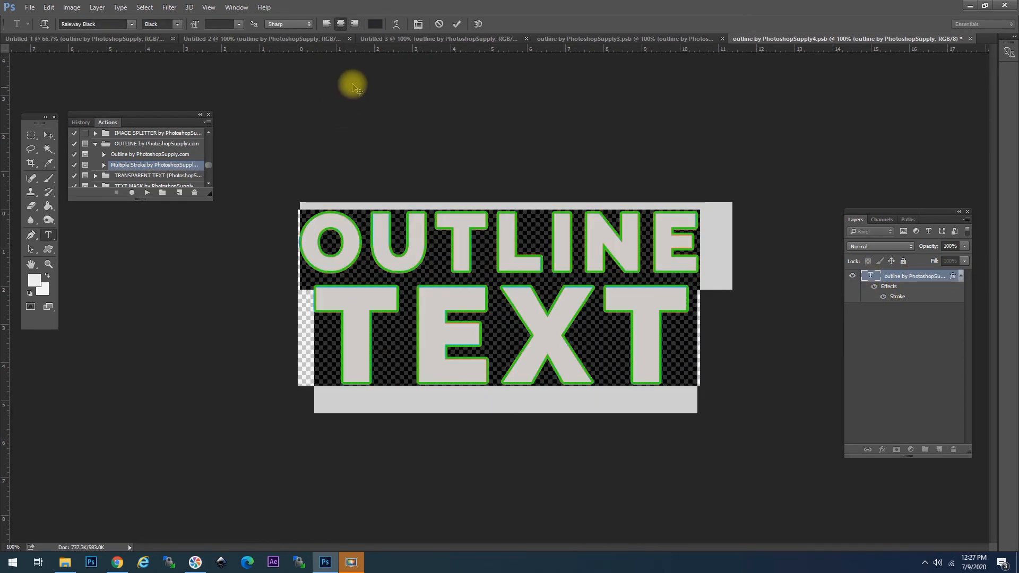
pyautogui.click(376, 24)
pyautogui.moveTo(546, 353); pyautogui.dragTo(501, 266)
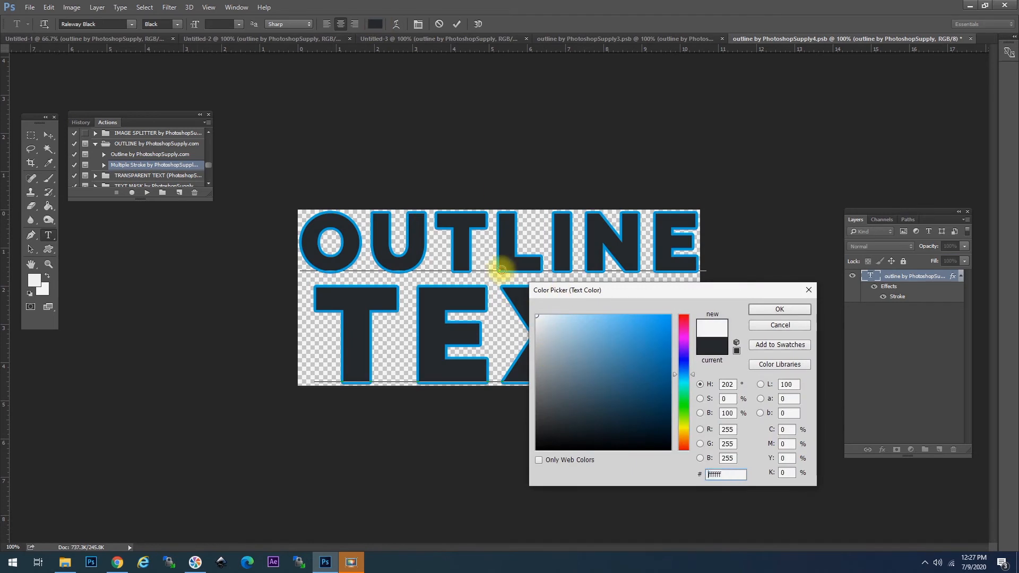
pyautogui.press('v')
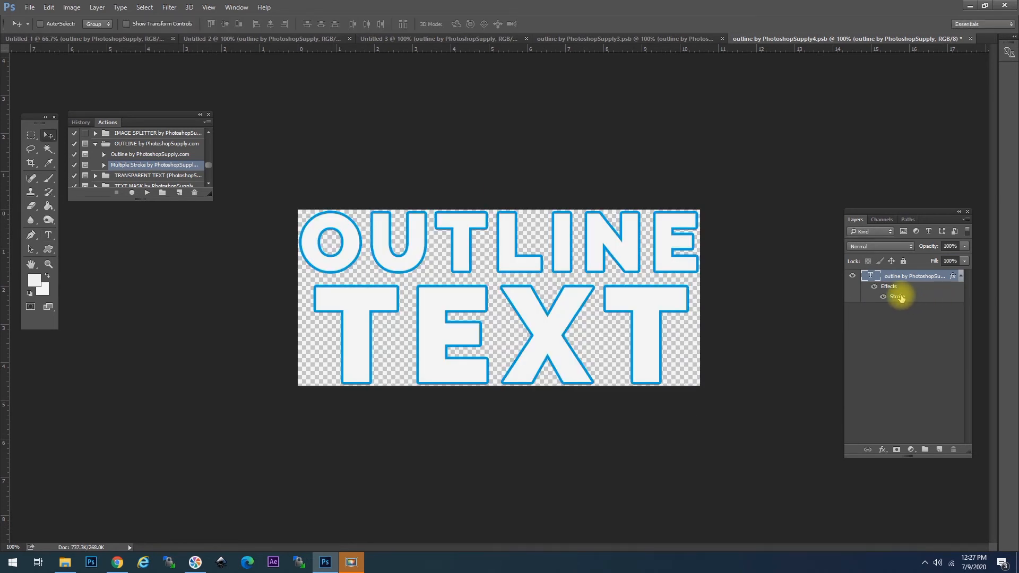
# Step: Thicken the blue stroke to 8 px, Reveal All, then close and save the nested document
pyautogui.doubleClick(897, 297)
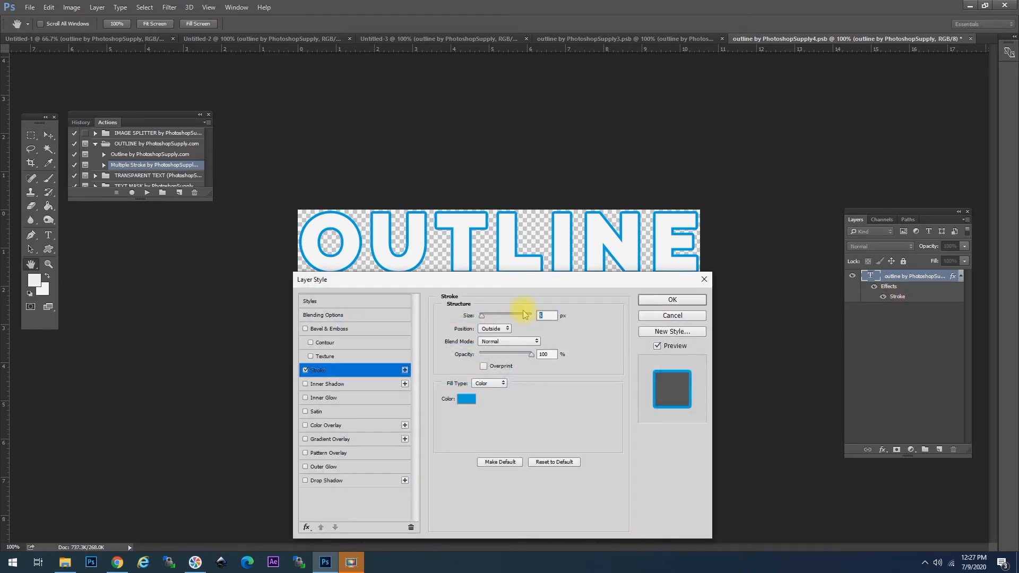
pyautogui.write('8')
pyautogui.click(672, 300)
pyautogui.click(72, 8)
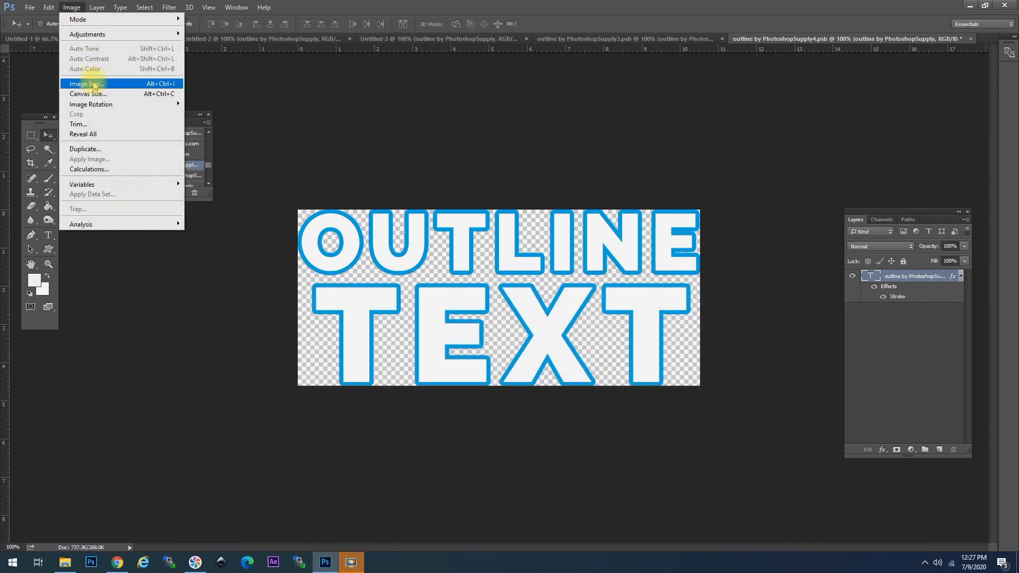
pyautogui.click(92, 132)
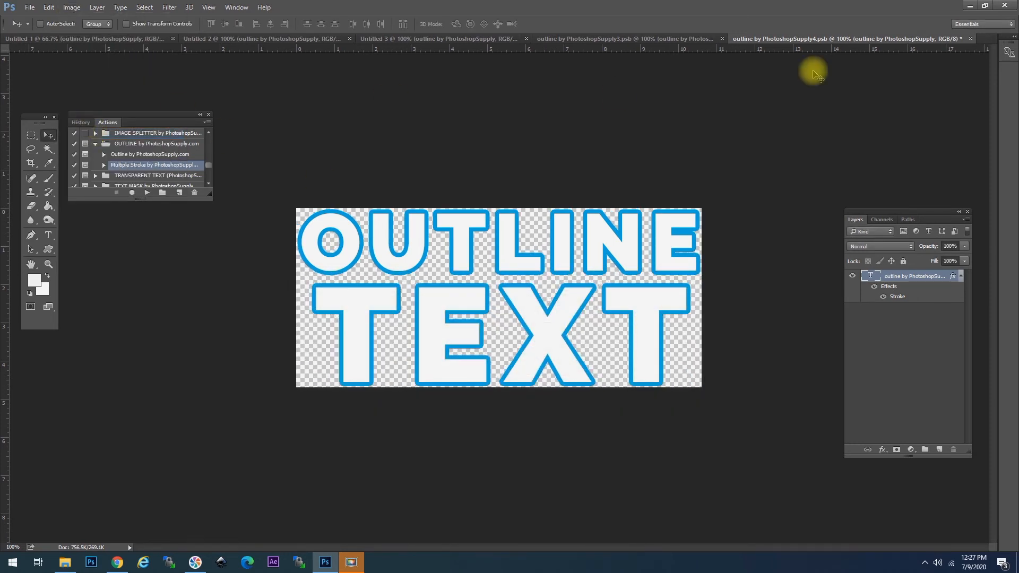
pyautogui.click(971, 38)
pyautogui.click(542, 292)
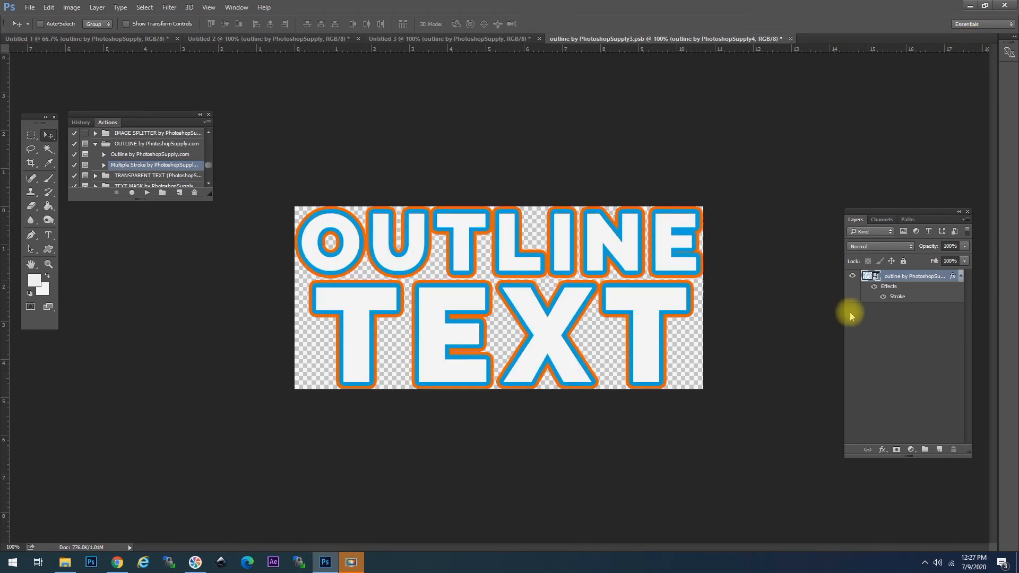
# Step: Set the orange stroke to 10 px, Reveal All, and close the outline source document with saving
pyautogui.doubleClick(896, 297)
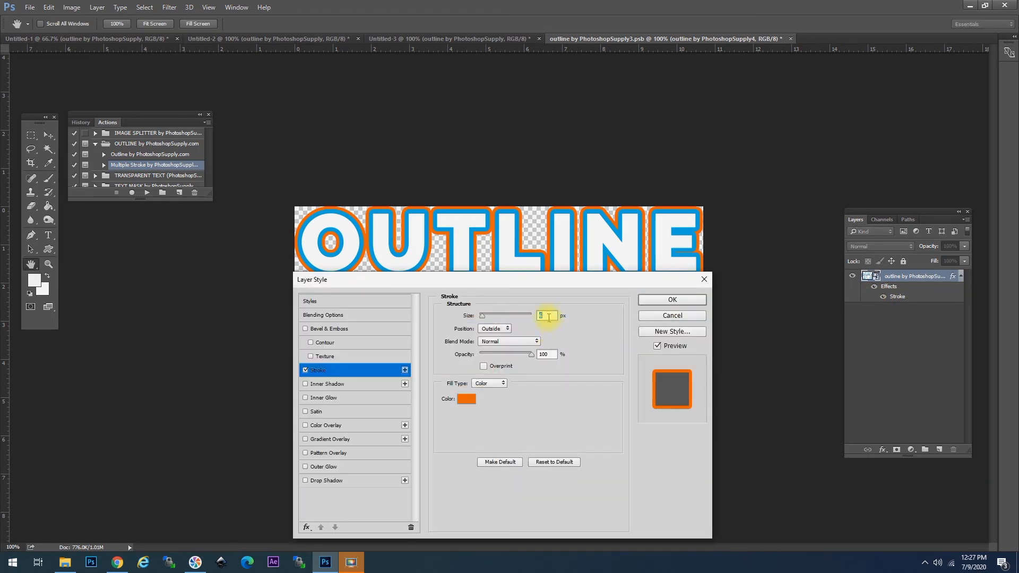
pyautogui.write('10')
pyautogui.press('Return')
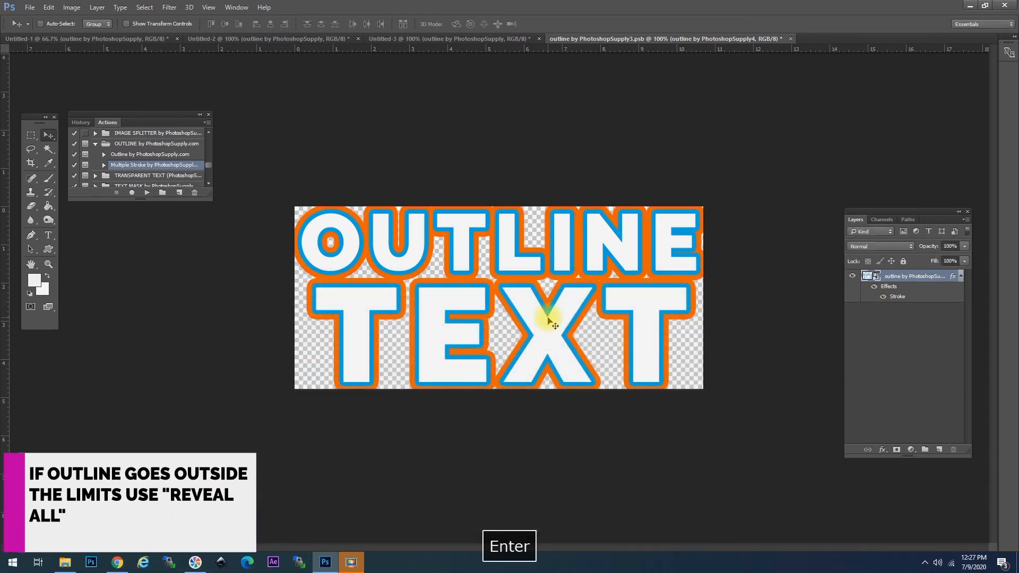
pyautogui.click(73, 6)
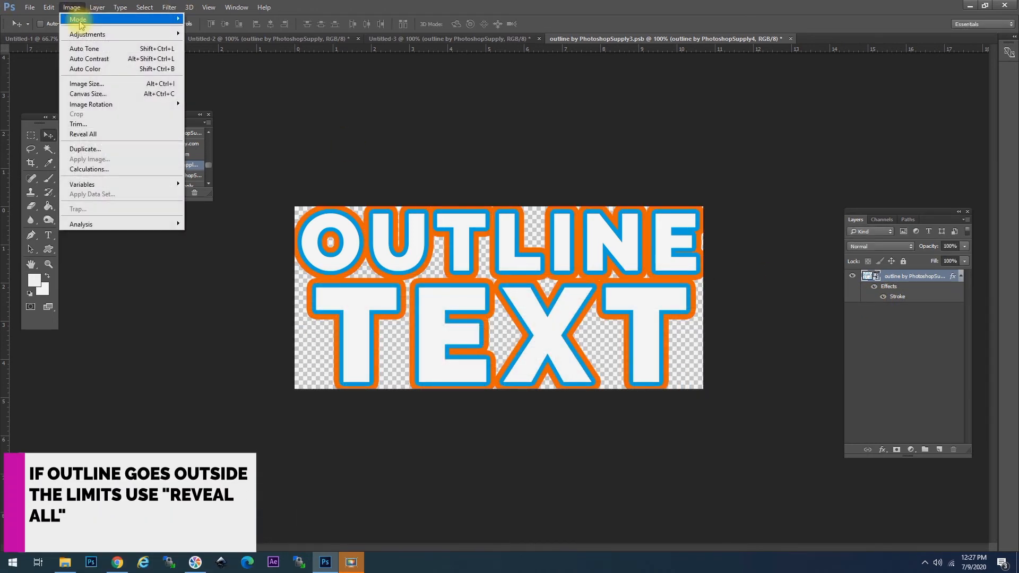
pyautogui.click(84, 134)
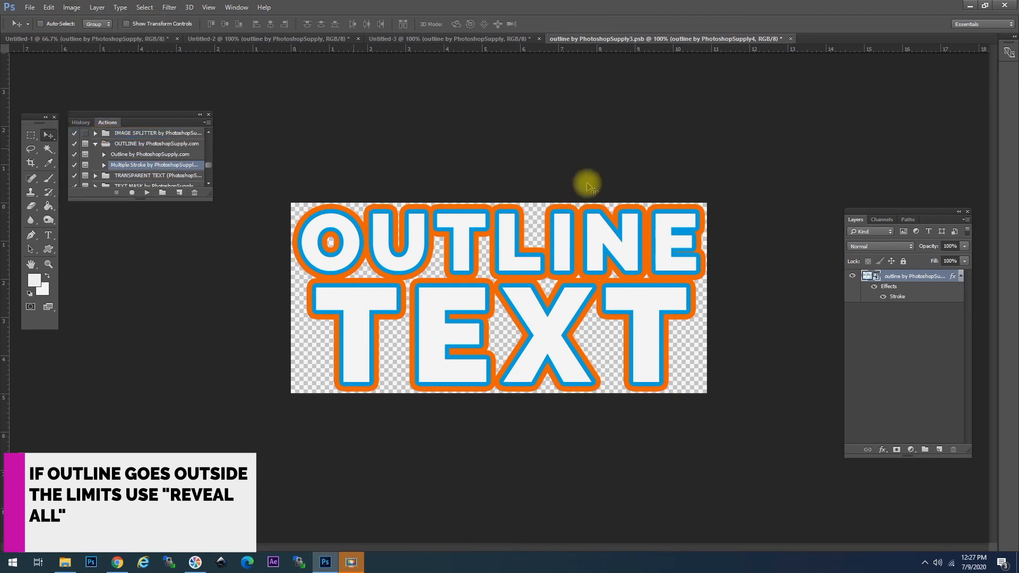
pyautogui.click(791, 40)
pyautogui.click(549, 291)
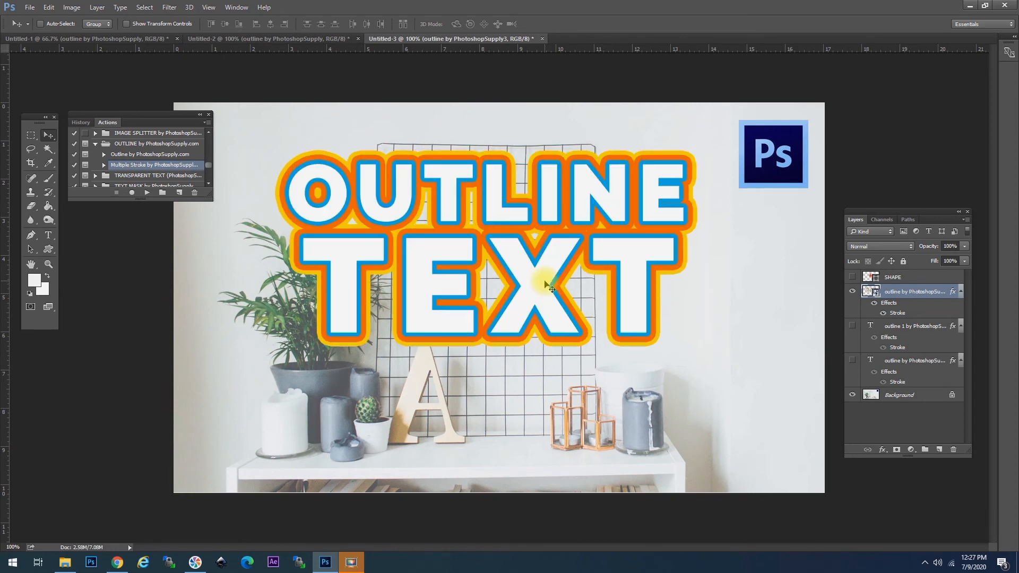
# Step: Compare with undo, then hide the outlined text layer and show the red star SHAPE layer
pyautogui.hotkey('ctrl', 'z')
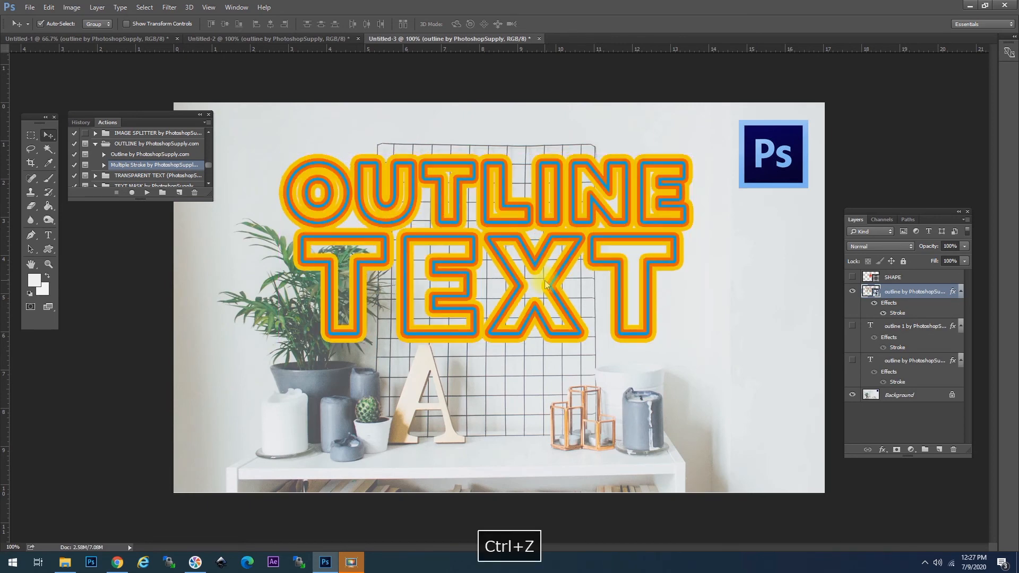
pyautogui.hotkey('ctrl', 'z')
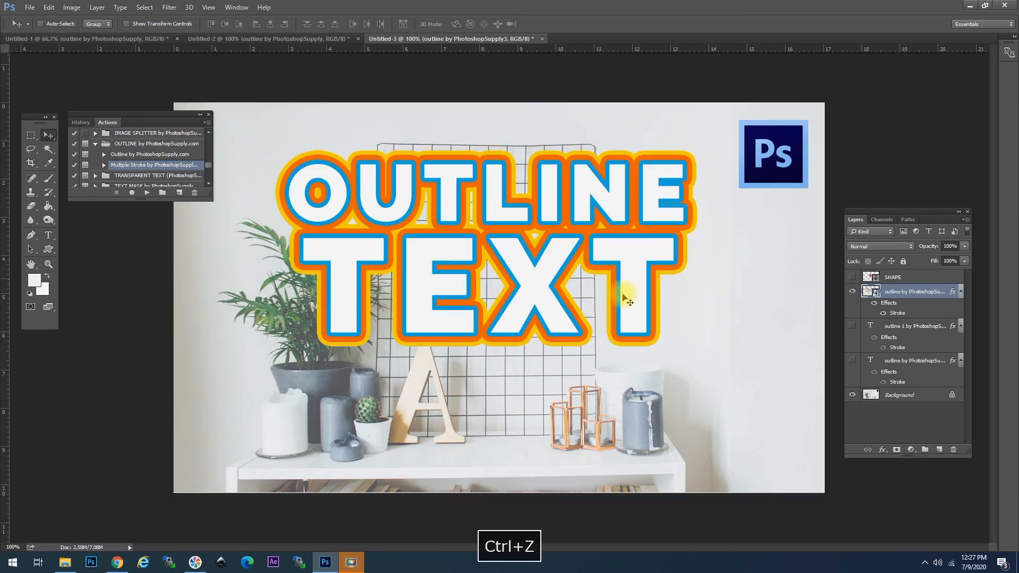
pyautogui.click(852, 292)
pyautogui.click(895, 276)
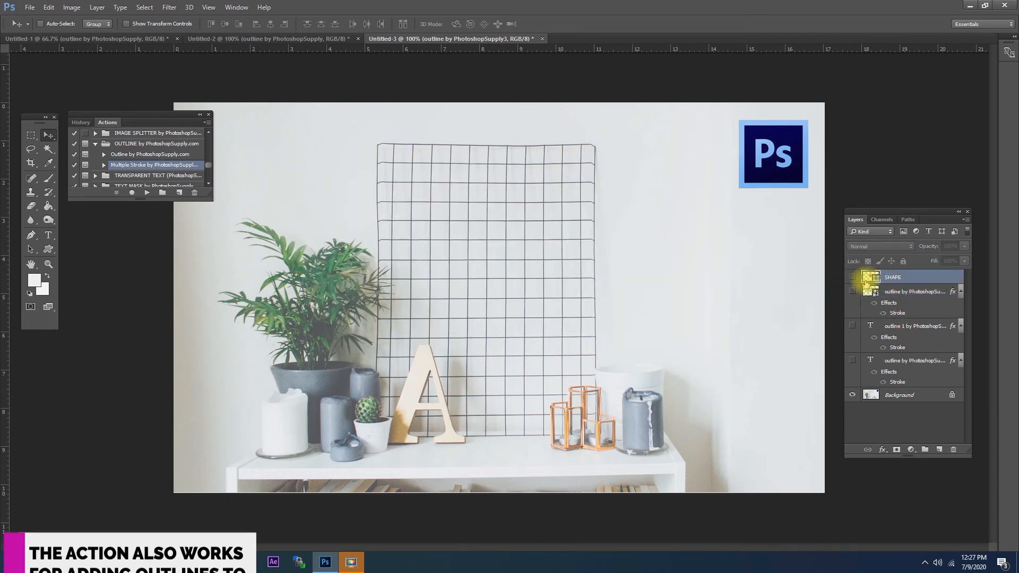
pyautogui.click(852, 278)
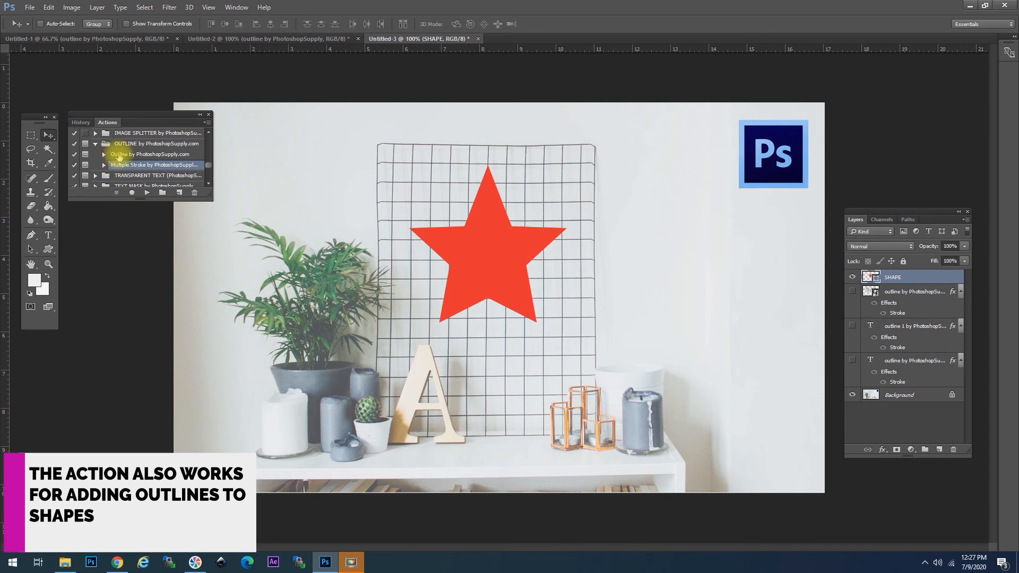
# Step: Run the outline action on the star with a black stroke positioned Inside
pyautogui.click(146, 195)
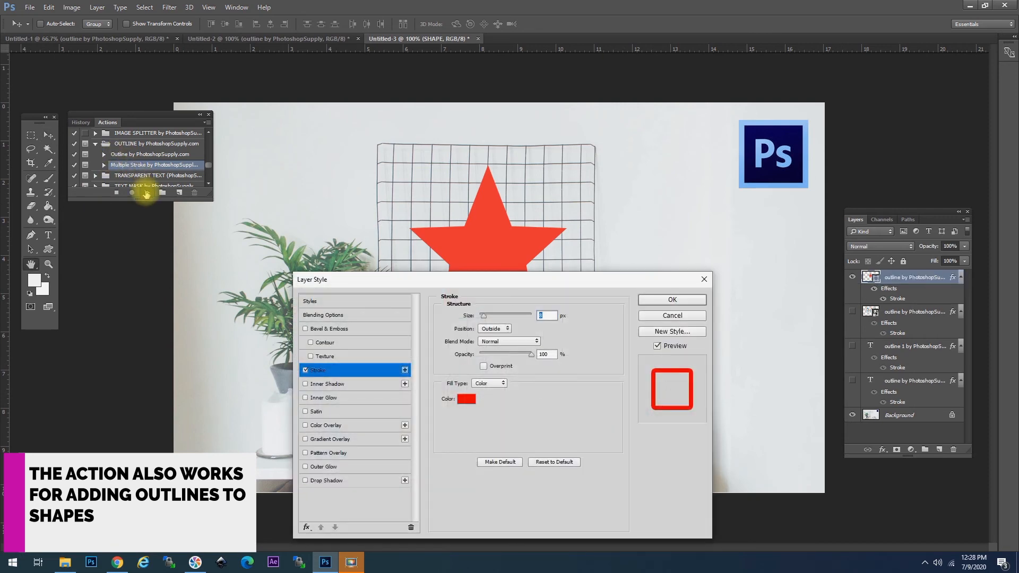
pyautogui.click(466, 399)
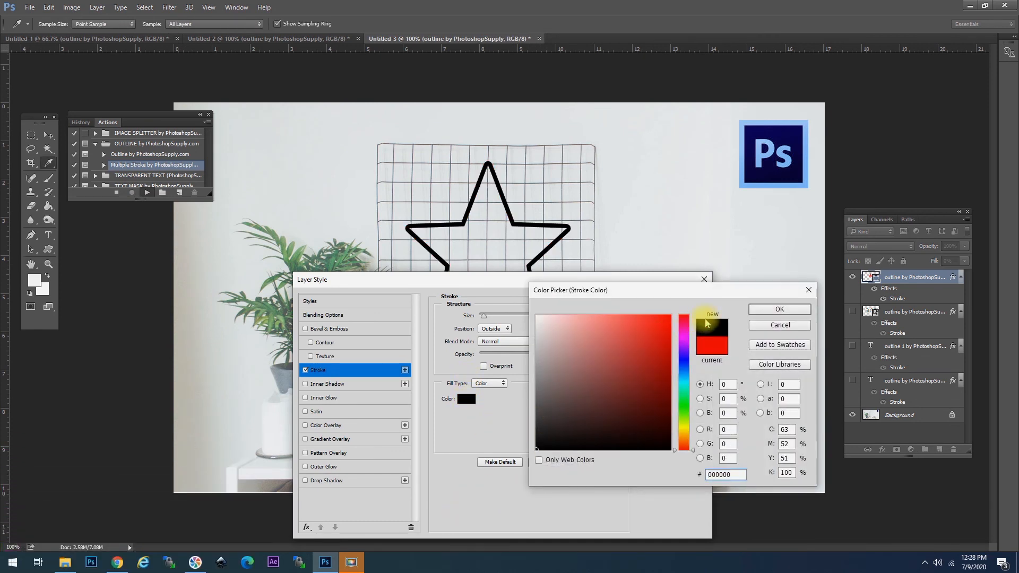
pyautogui.click(765, 309)
pyautogui.click(495, 329)
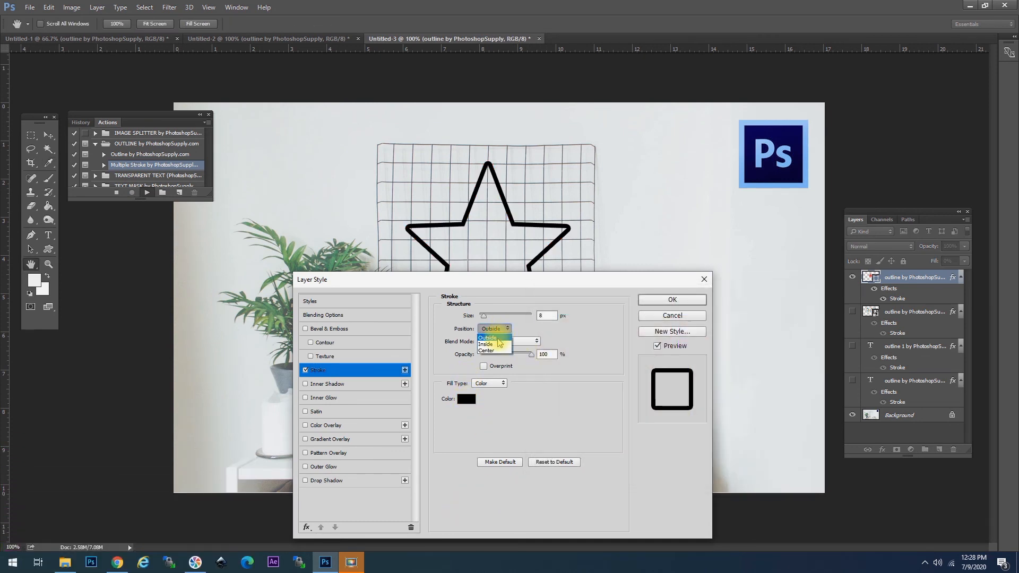
pyautogui.click(496, 339)
pyautogui.click(660, 302)
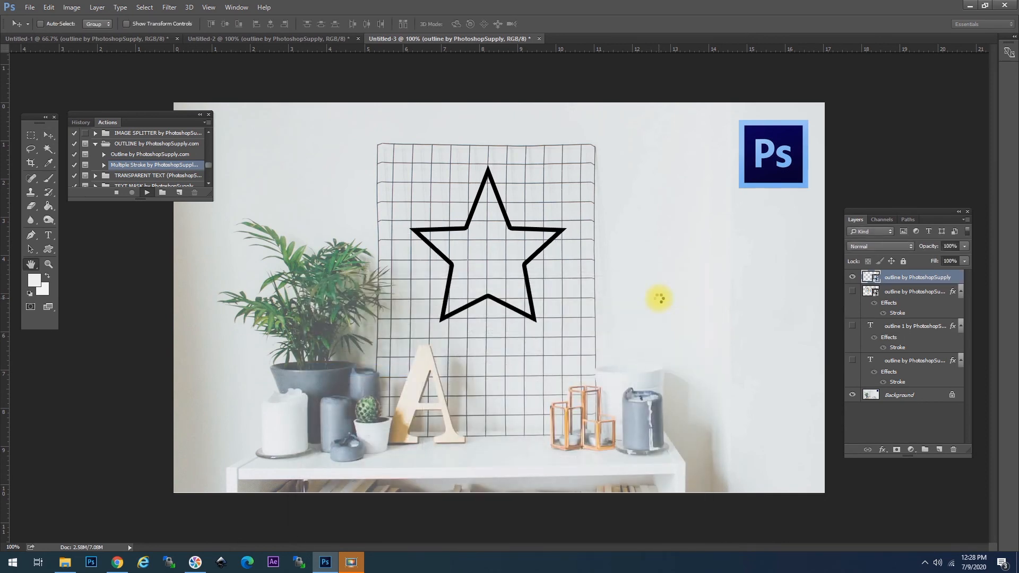
# Step: Keep the orange stroke positioned Outside after trying Inside and Center, and confirm it
pyautogui.moveTo(536, 286)
pyautogui.mouseDown()
pyautogui.moveTo(558, 280)
pyautogui.moveTo(569, 297)
pyautogui.mouseUp()
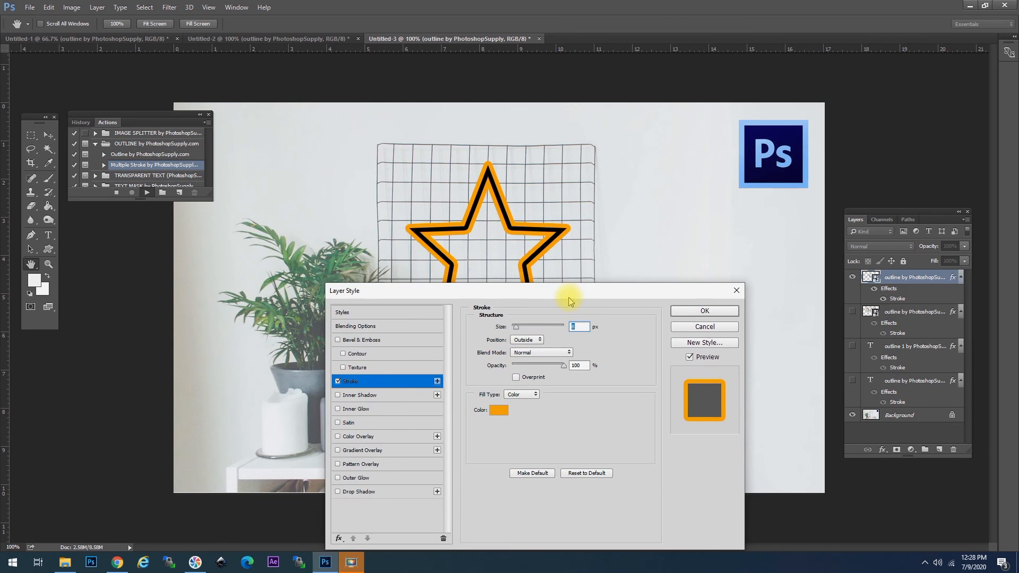
pyautogui.click(528, 341)
pyautogui.click(527, 352)
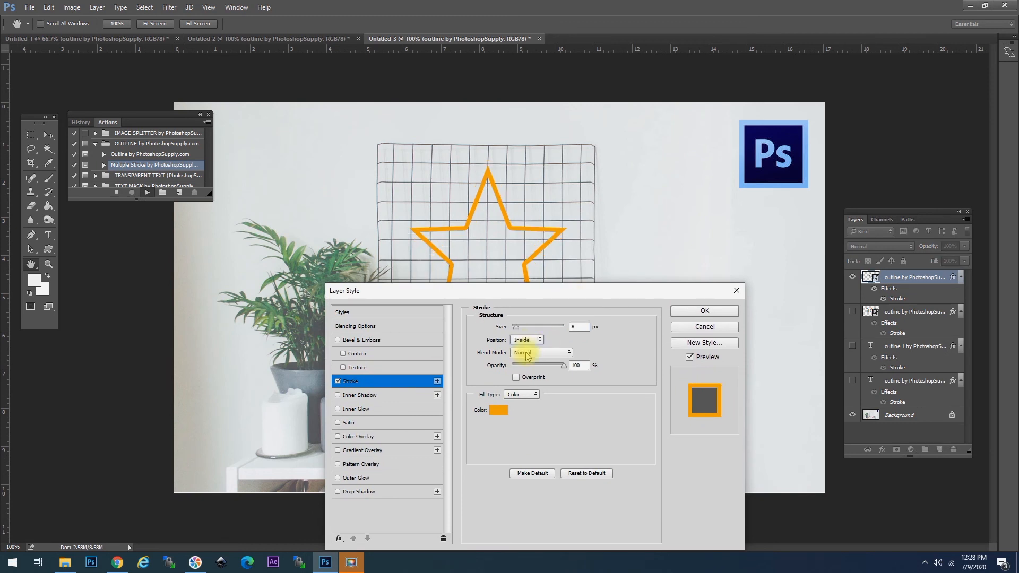
pyautogui.click(525, 341)
pyautogui.click(528, 365)
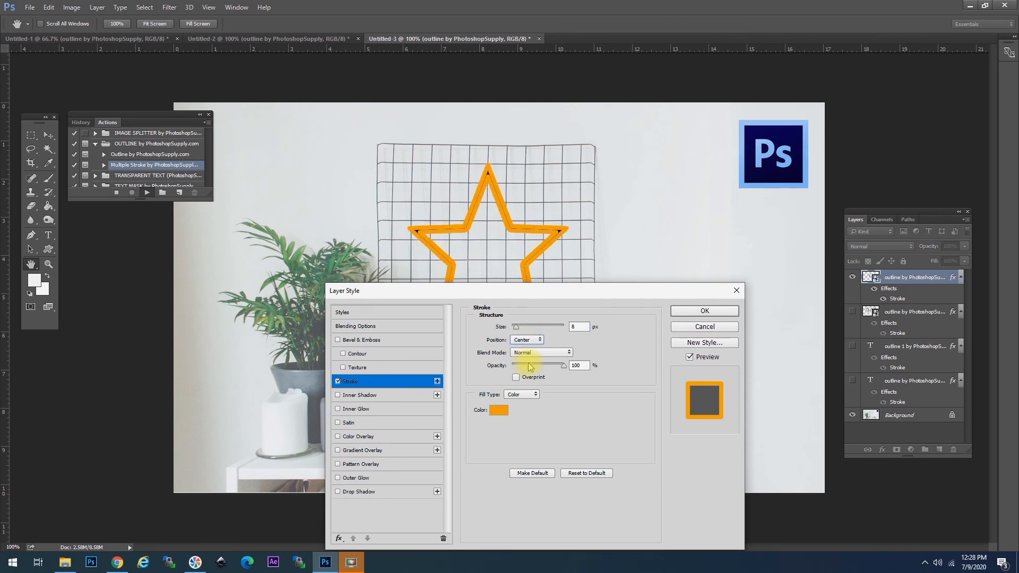
pyautogui.click(528, 341)
pyautogui.click(526, 340)
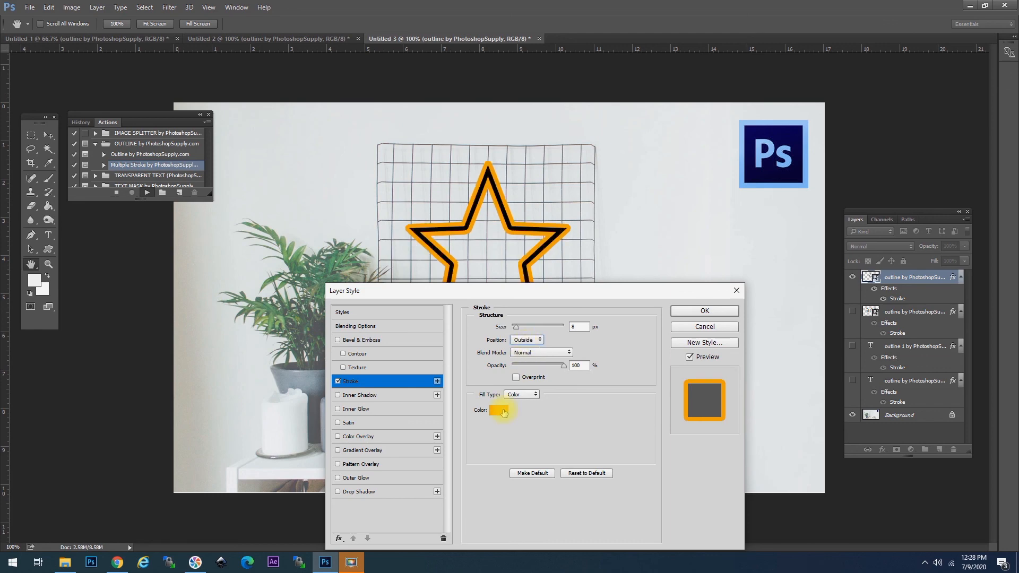
pyautogui.click(689, 312)
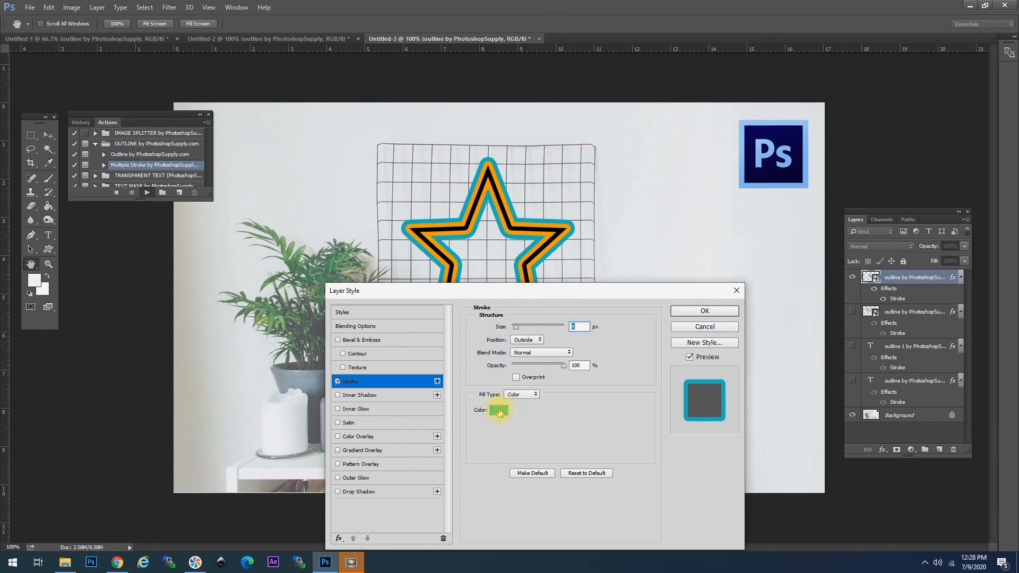
# Step: Colour the final outer stroke ef5324, finish the action, then hide the star and show the outlined text
pyautogui.click(499, 411)
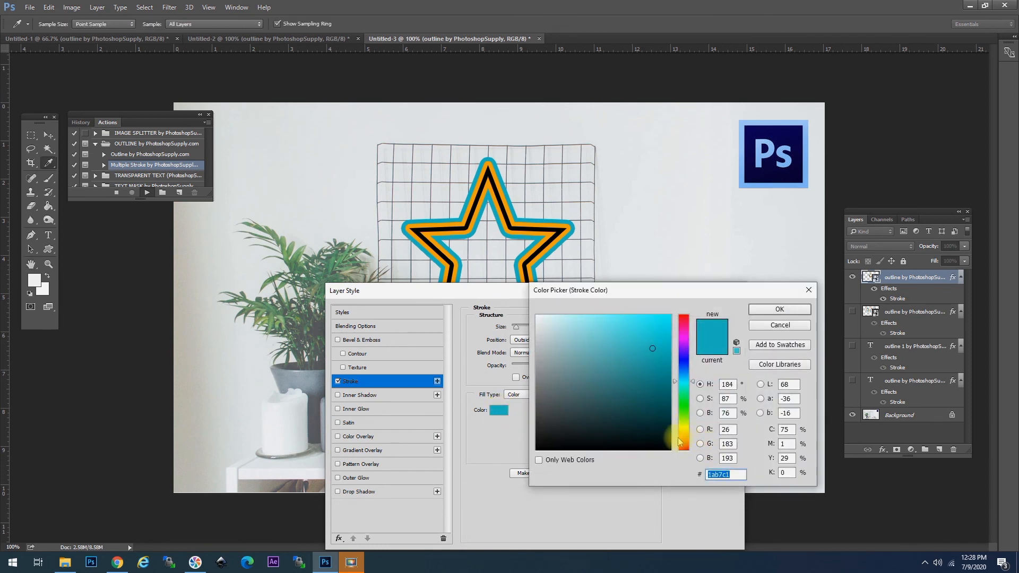
pyautogui.click(682, 444)
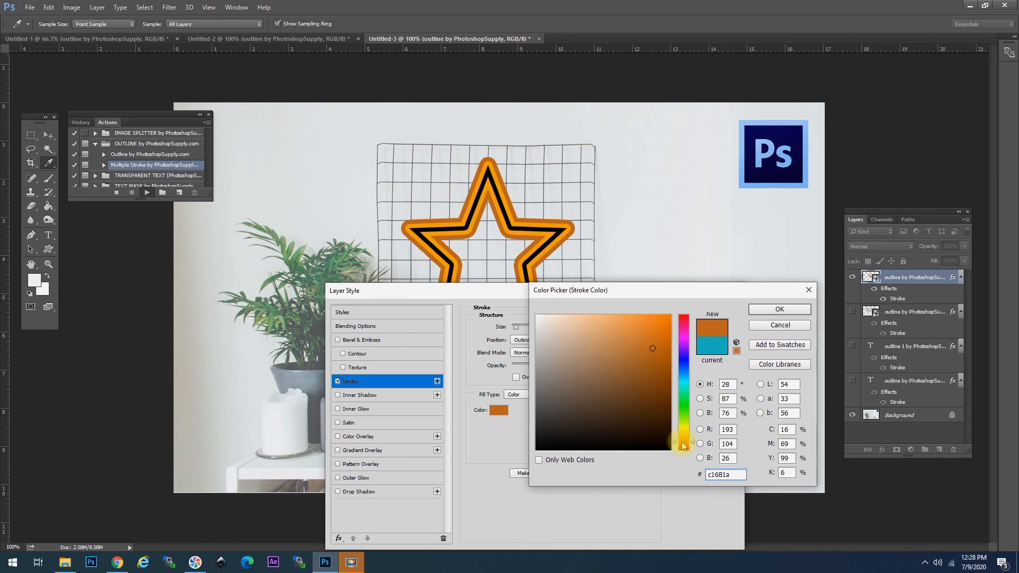
pyautogui.moveTo(655, 350); pyautogui.dragTo(651, 323)
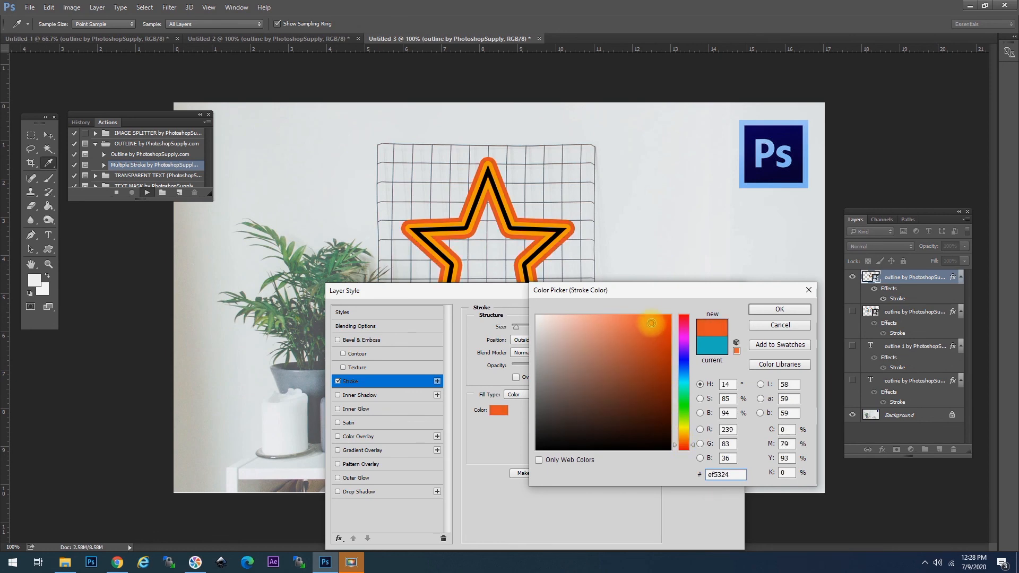
pyautogui.click(757, 309)
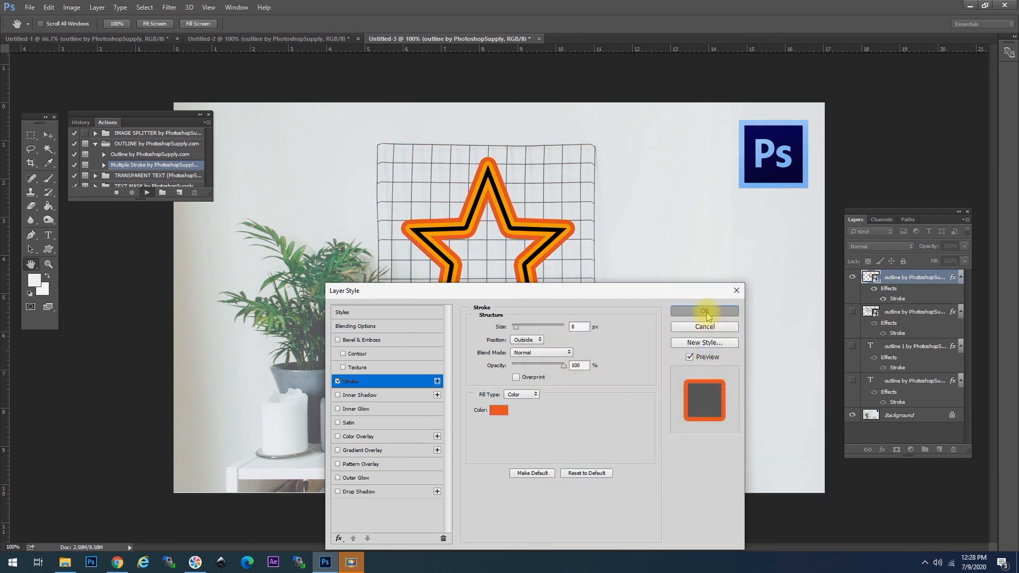
pyautogui.click(710, 311)
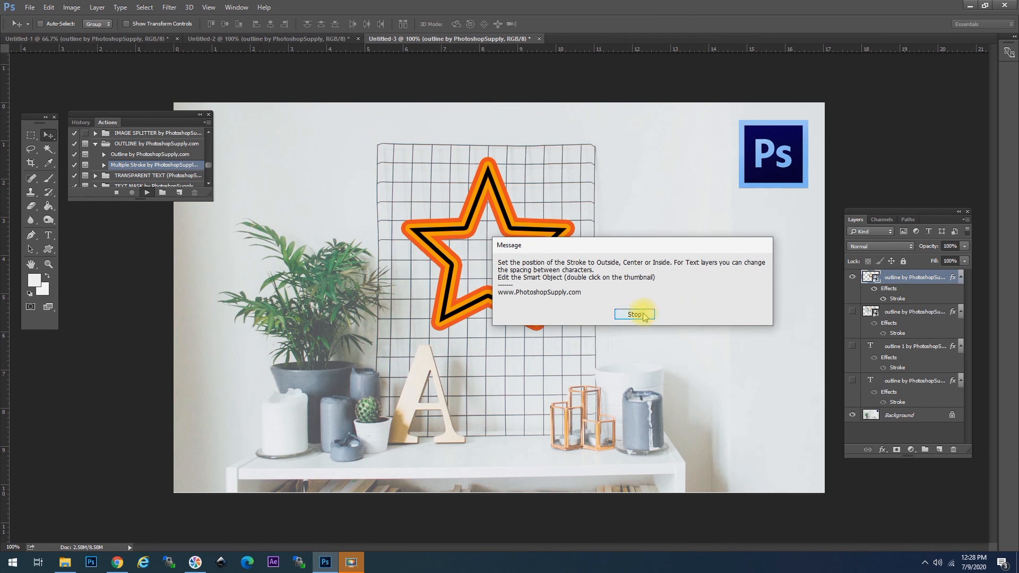
pyautogui.click(643, 316)
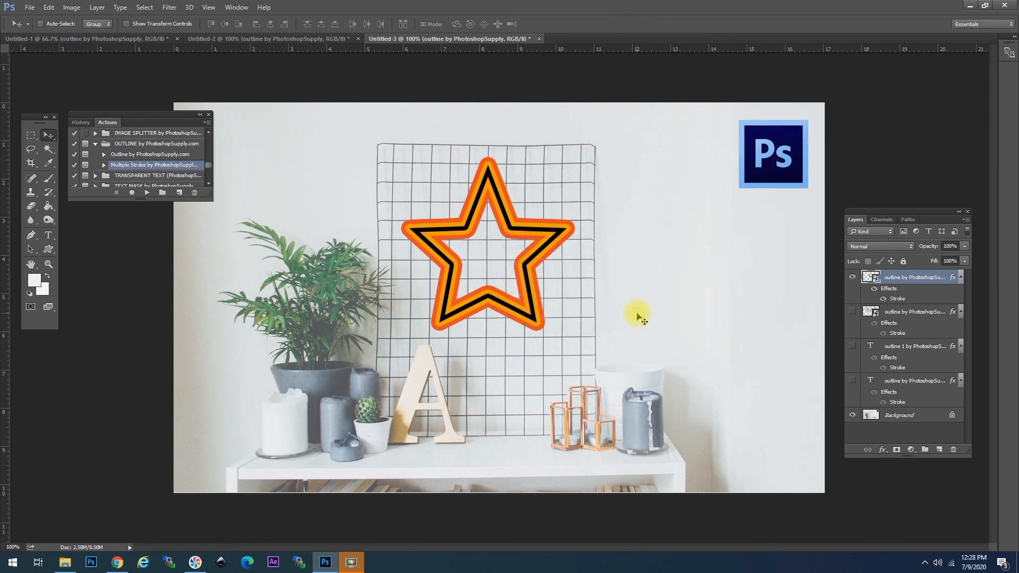
pyautogui.click(852, 277)
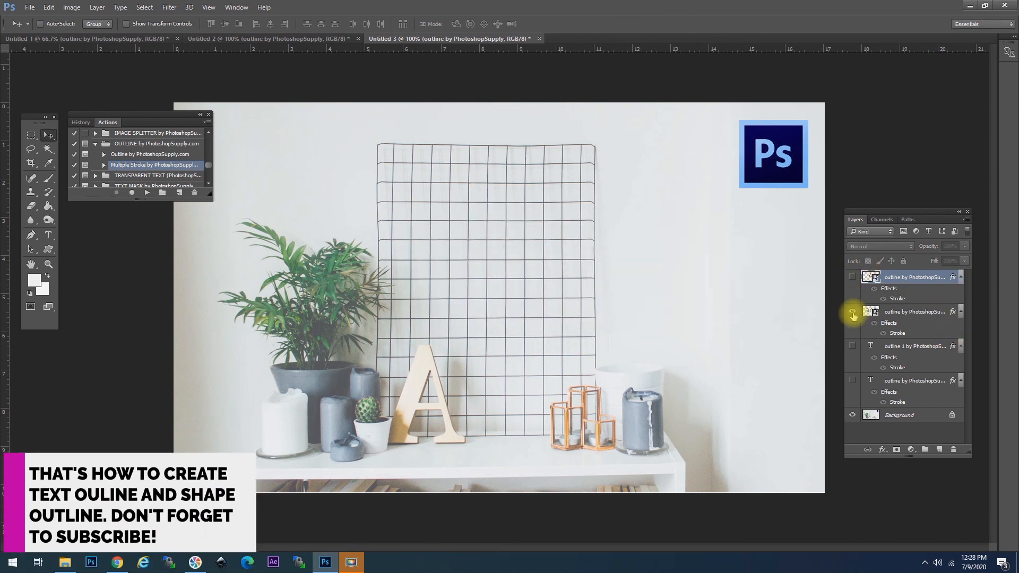
pyautogui.click(853, 314)
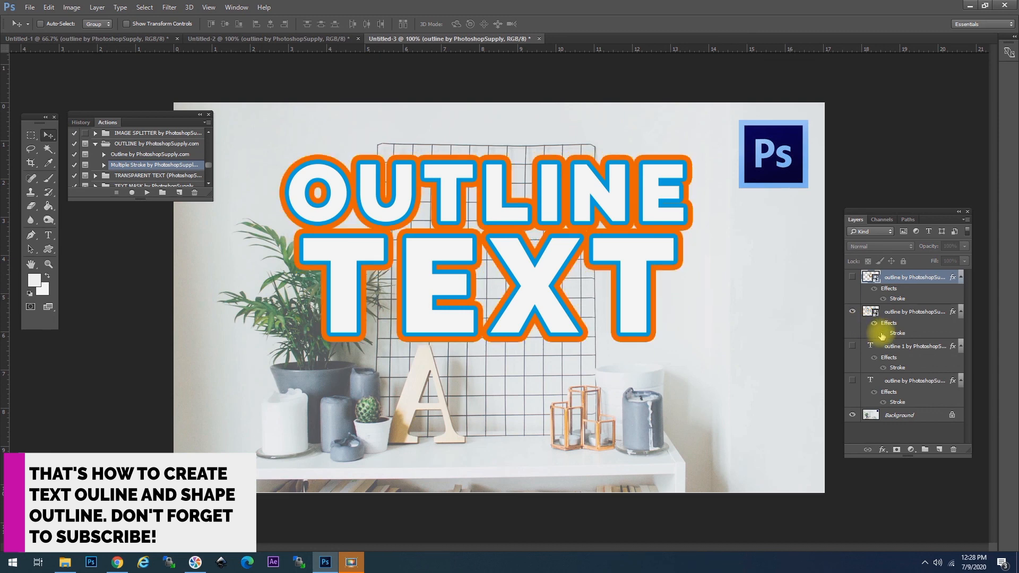